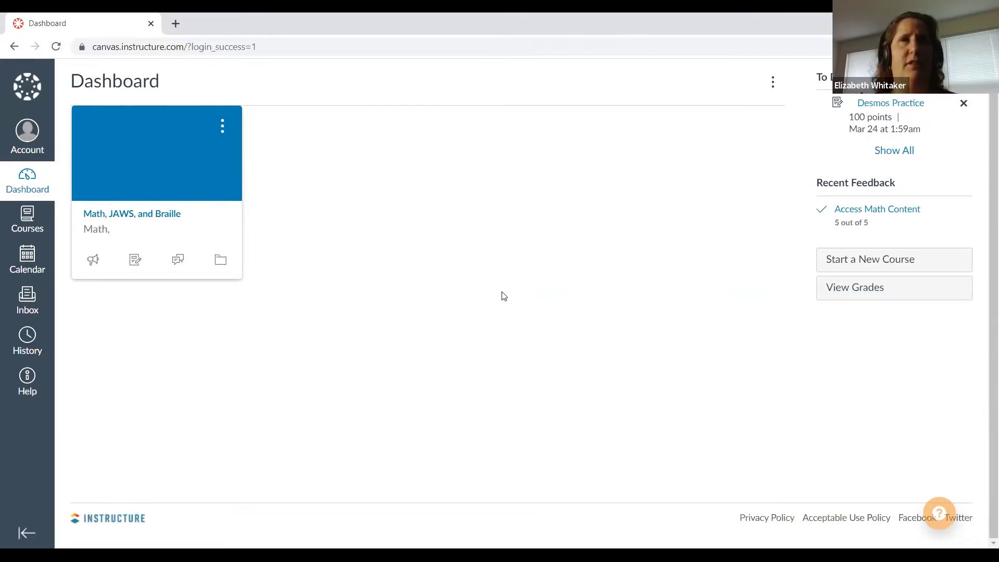
# Step: Open the account's Profile page from the account options
pyautogui.press('Return')
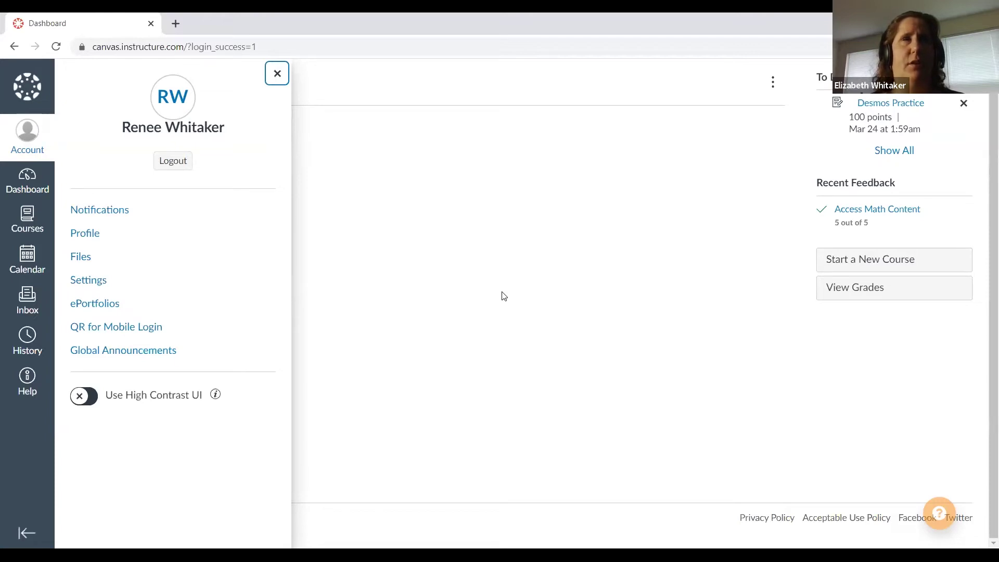
pyautogui.press('Tab')
pyautogui.press('Tab')
pyautogui.press('Tab')
pyautogui.press('Return')
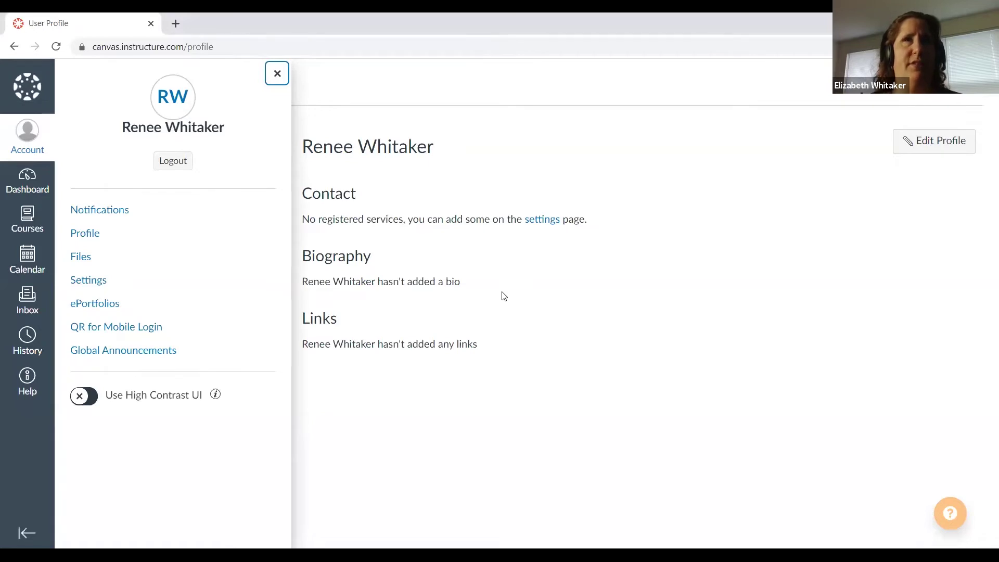
# Step: Open the account's Settings page
pyautogui.press('Tab')
pyautogui.press('Tab')
pyautogui.press('Tab')
pyautogui.press('Tab')
pyautogui.press('Tab')
pyautogui.press('Return')
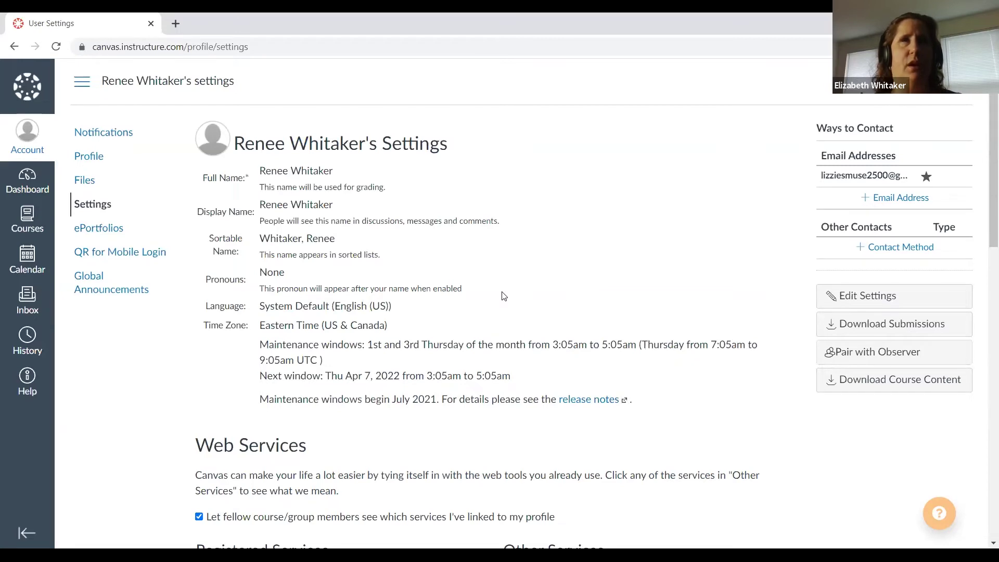
# Step: Expand the Auto Show Closed Captions entry among the user feature options
pyautogui.scroll(-9, 503, 296)
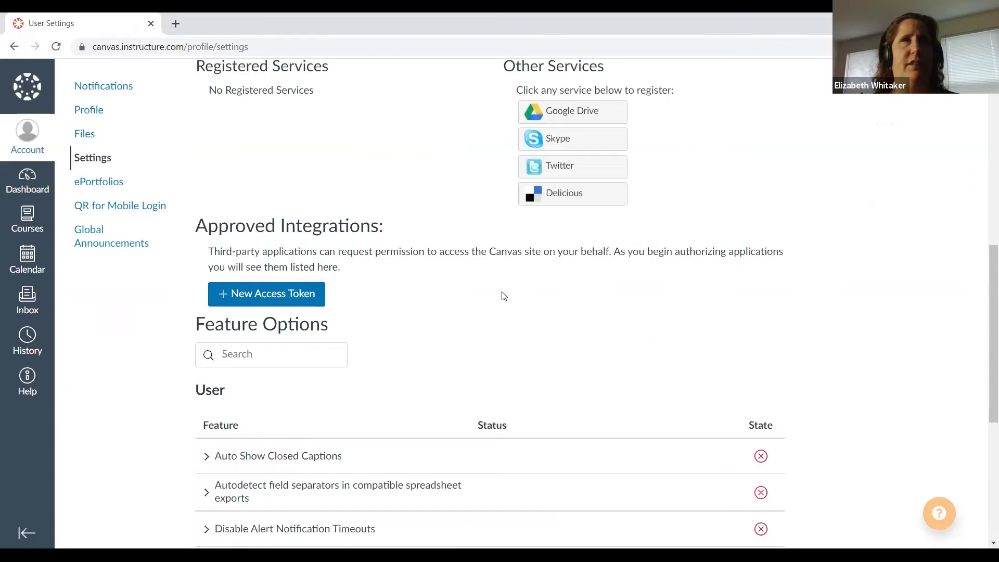
pyautogui.scroll(-1, 504, 296)
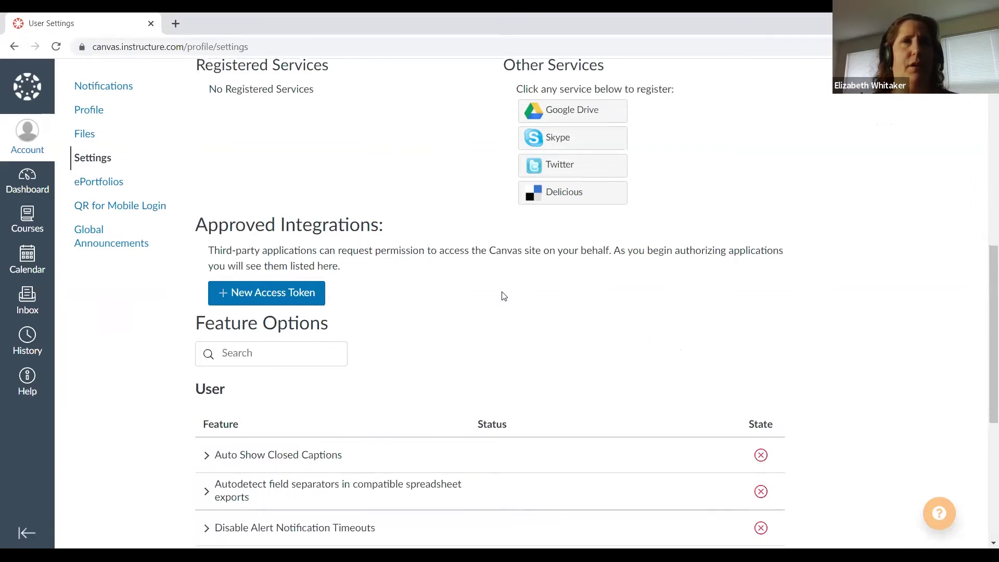
pyautogui.scroll(7, 504, 295)
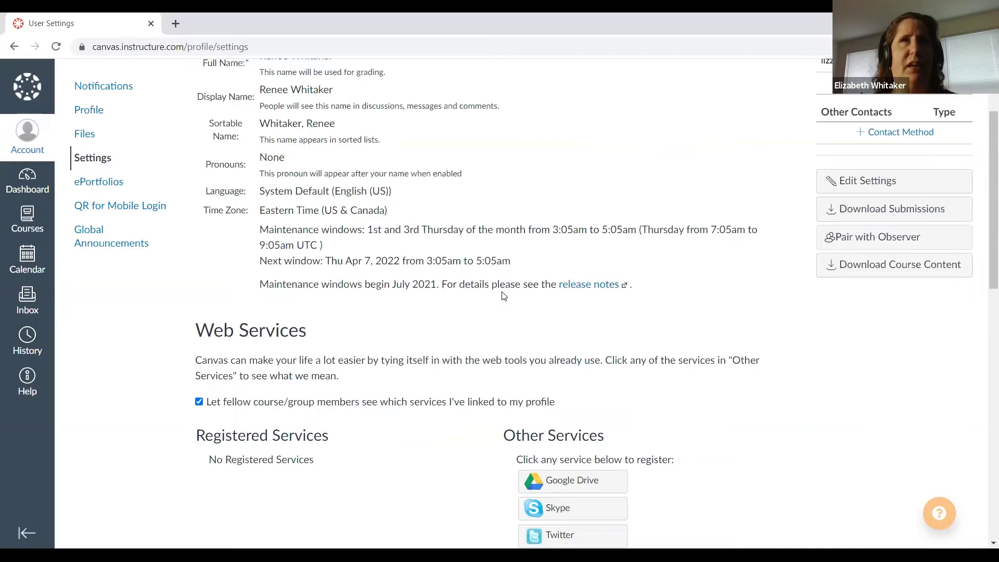
pyautogui.scroll(-13, 503, 295)
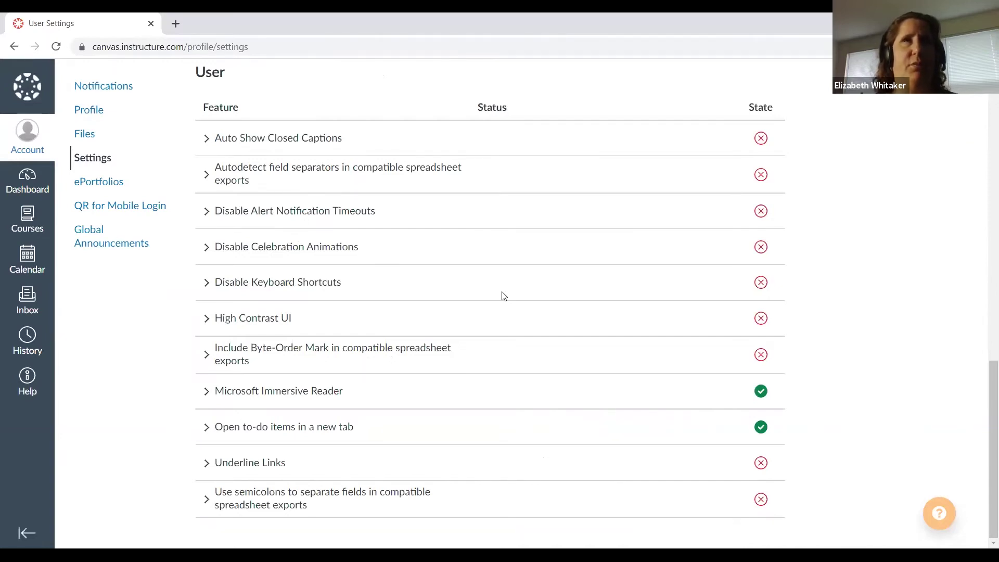
pyautogui.press('Return')
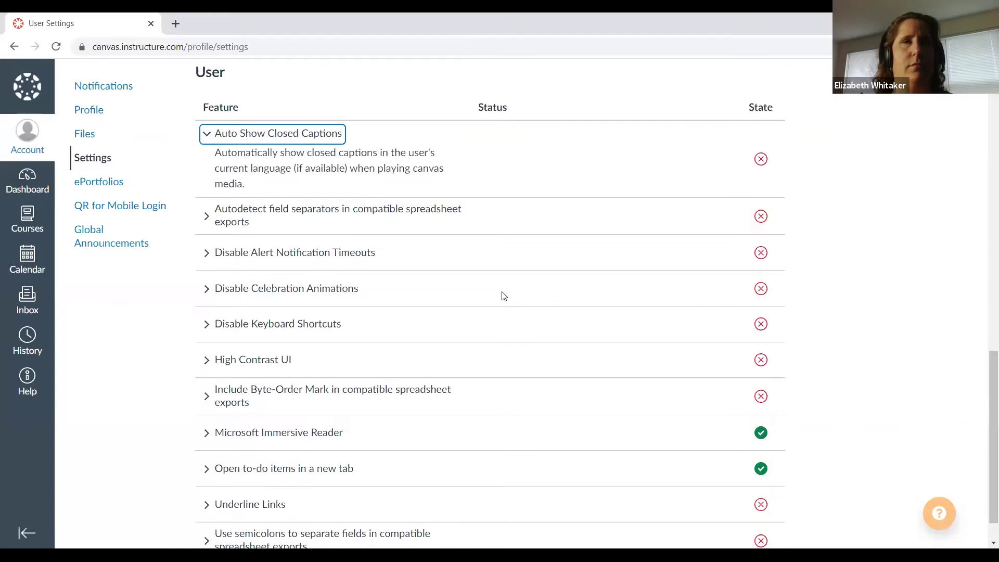
# Step: Review the Enabled and Disabled states for Auto Show Closed Captions and choose Disabled
pyautogui.press('Tab')
pyautogui.press('Return')
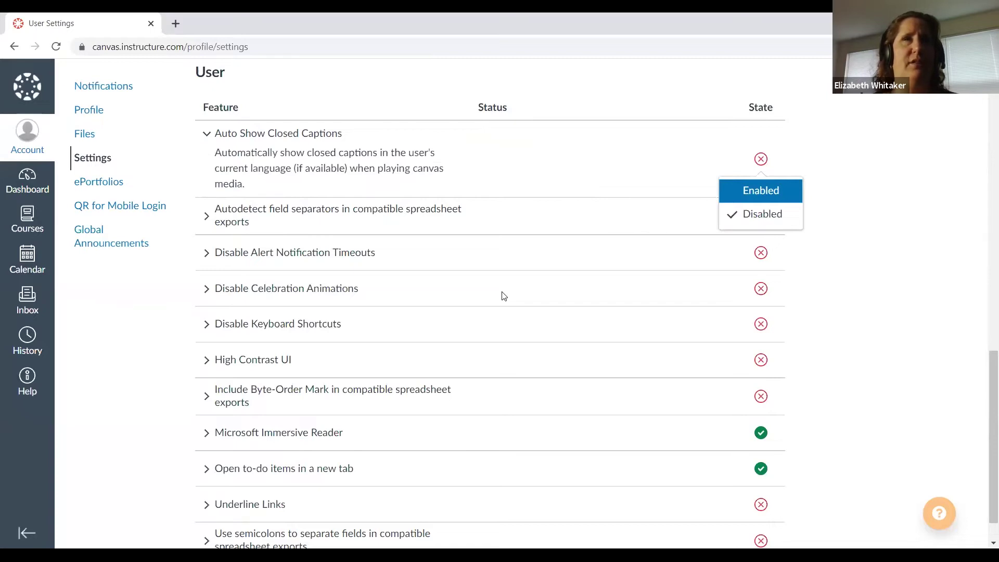
pyautogui.press('Down')
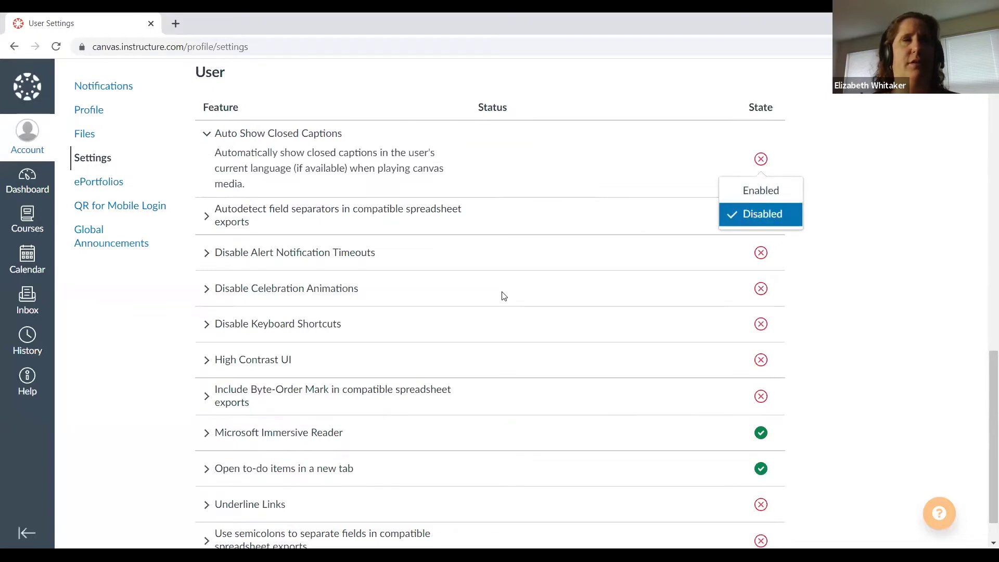
pyautogui.press('Up')
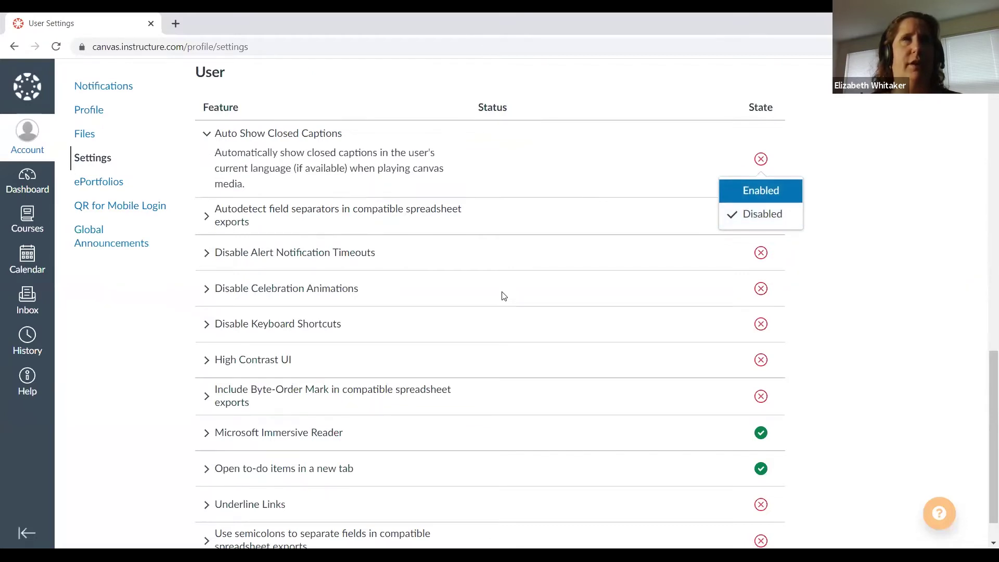
pyautogui.press('Down')
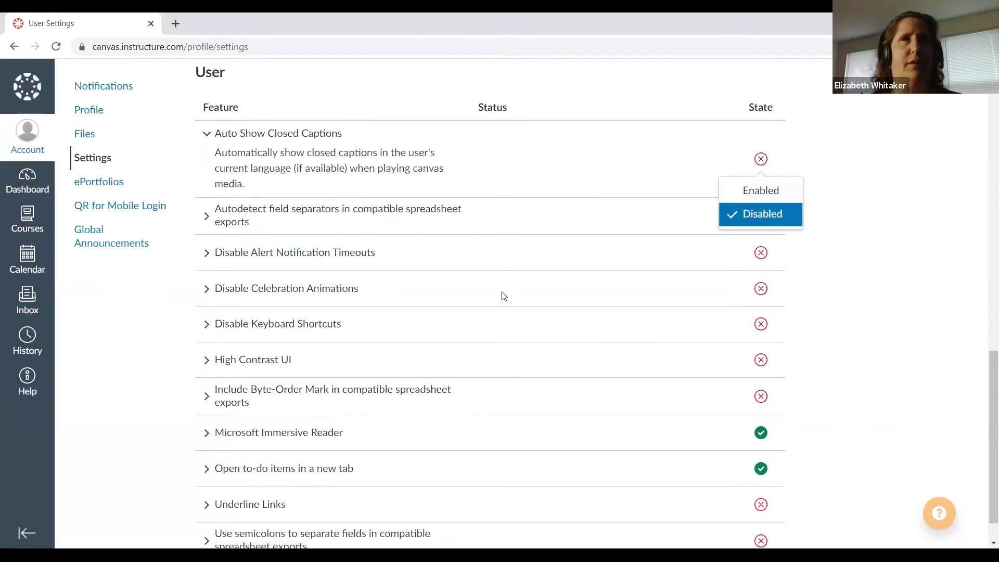
pyautogui.press('Return')
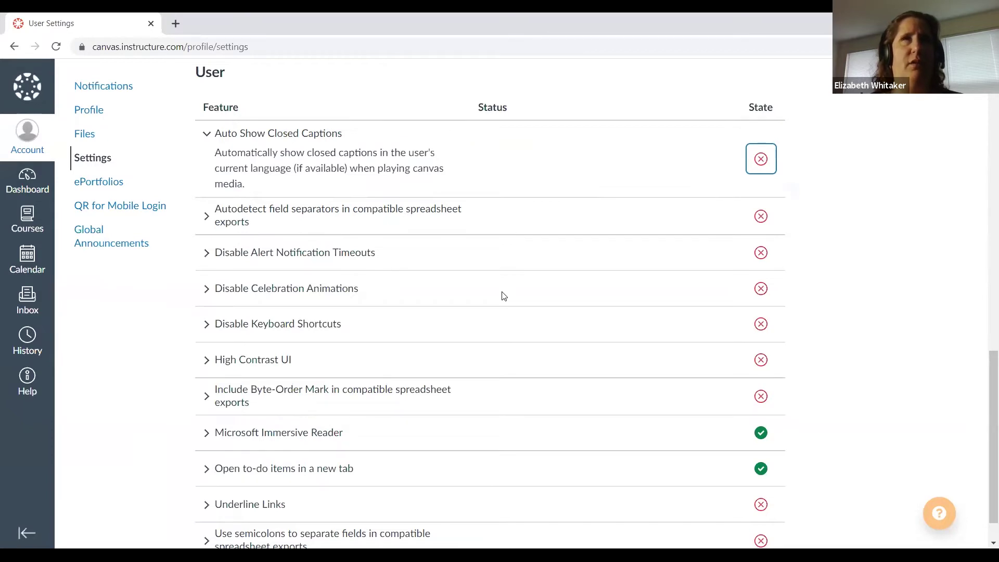
pyautogui.press('Down')
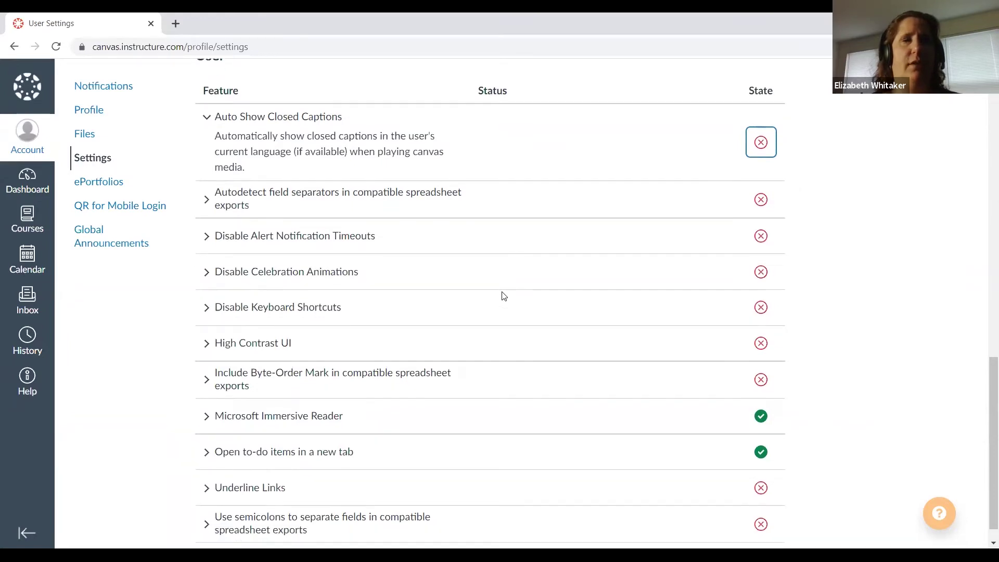
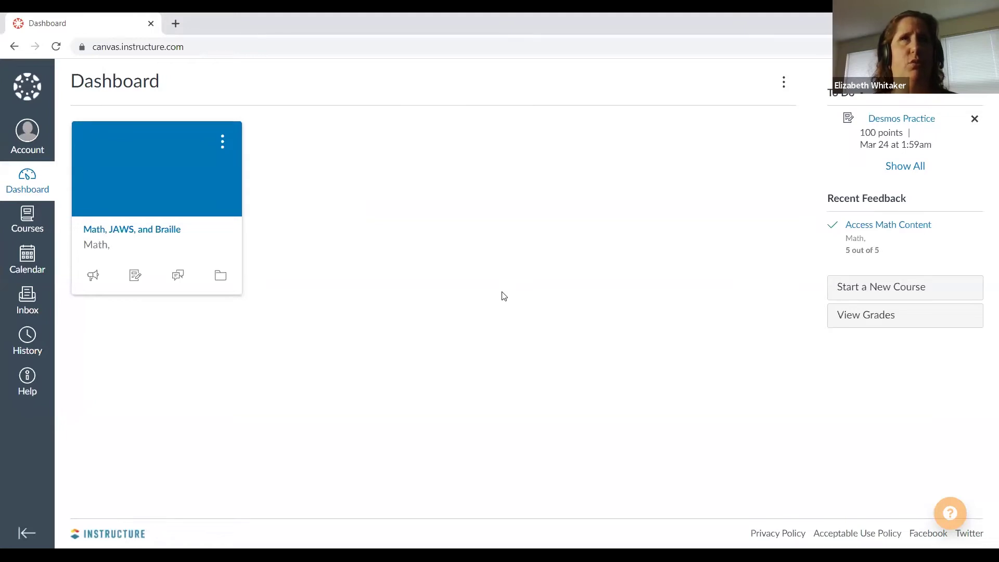
# Step: Open the Math, JAWS, and Braille course from the course list
pyautogui.press('Return')
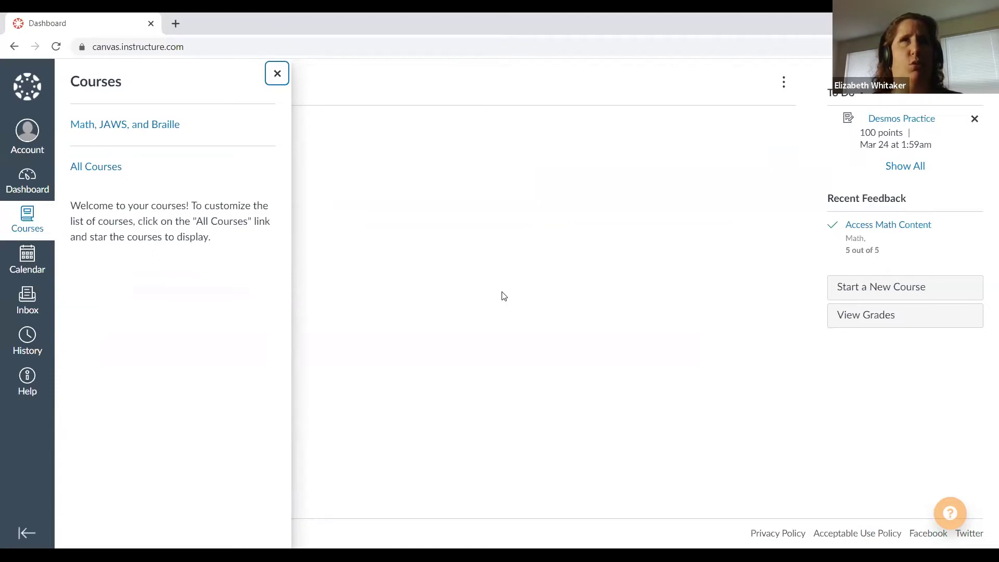
pyautogui.press('Tab')
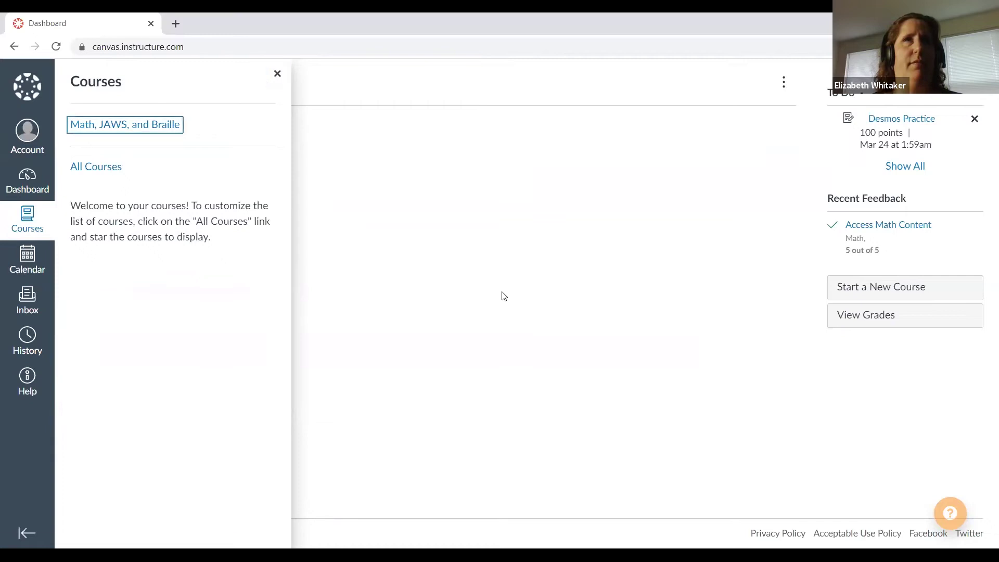
pyautogui.press('Return')
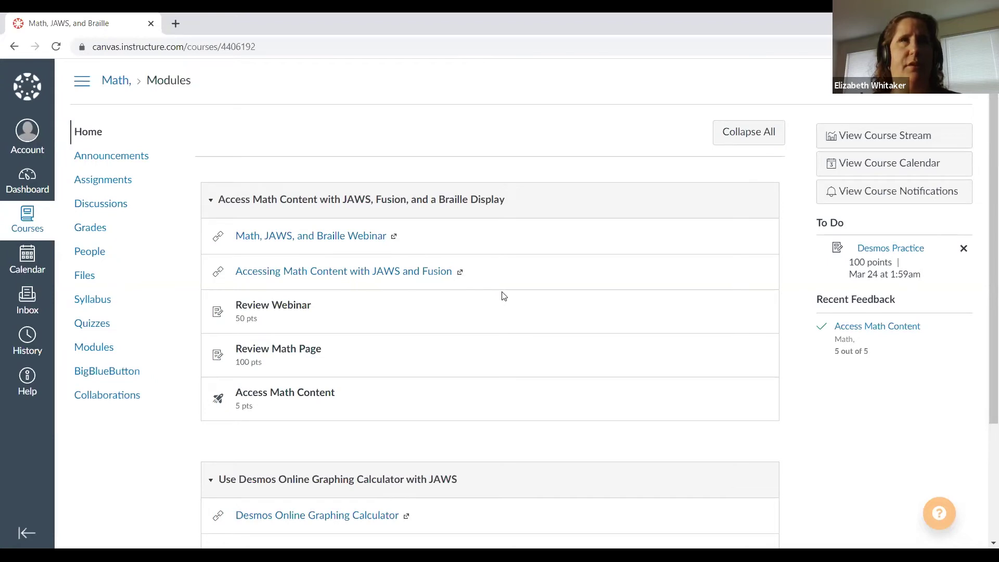
# Step: Look through the course modules, view the Review Webinar assignment, and return to the course home page
pyautogui.scroll(-3, 504, 296)
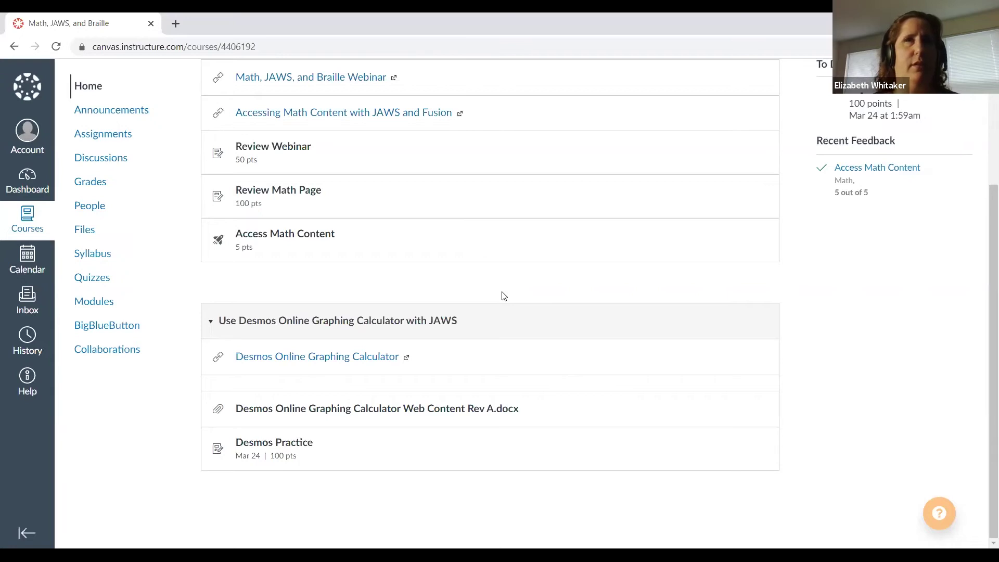
pyautogui.scroll(3, 504, 296)
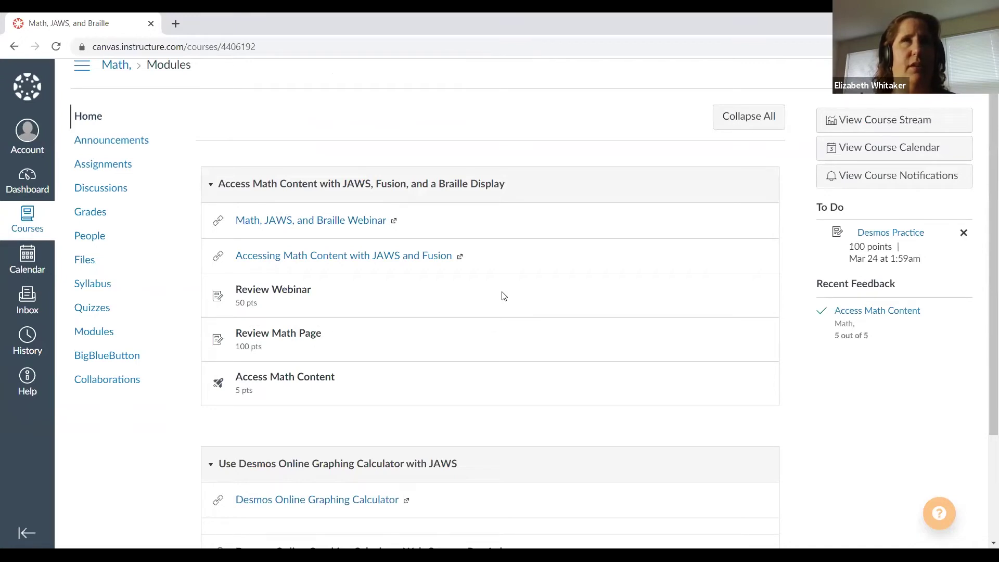
pyautogui.scroll(-3, 504, 296)
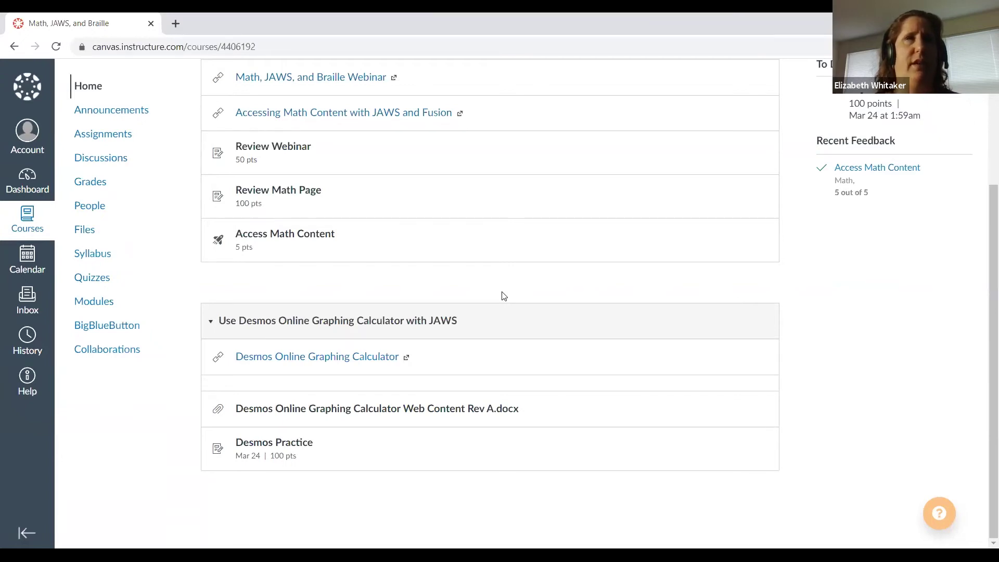
pyautogui.press('Return')
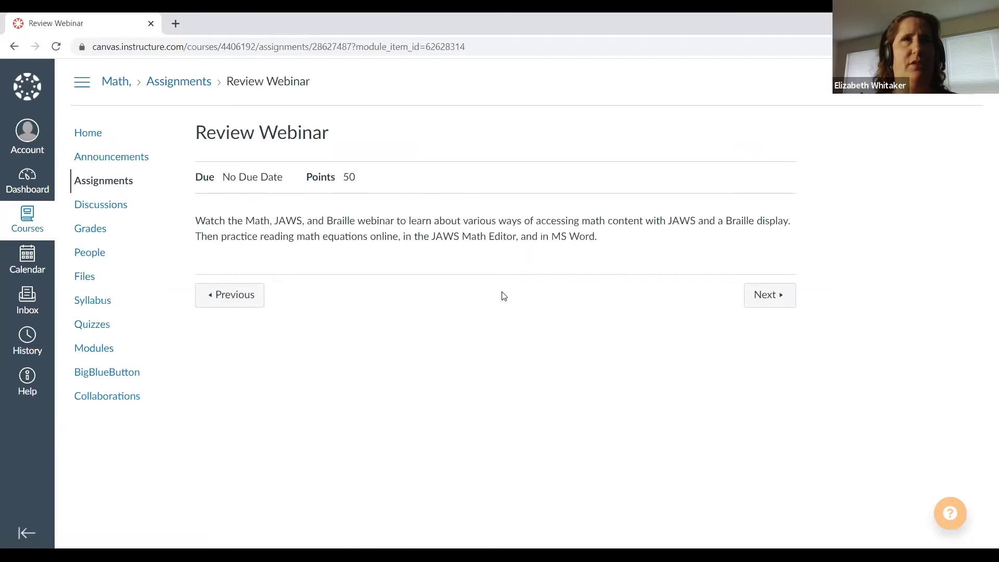
pyautogui.hotkey('alt', 'Left')
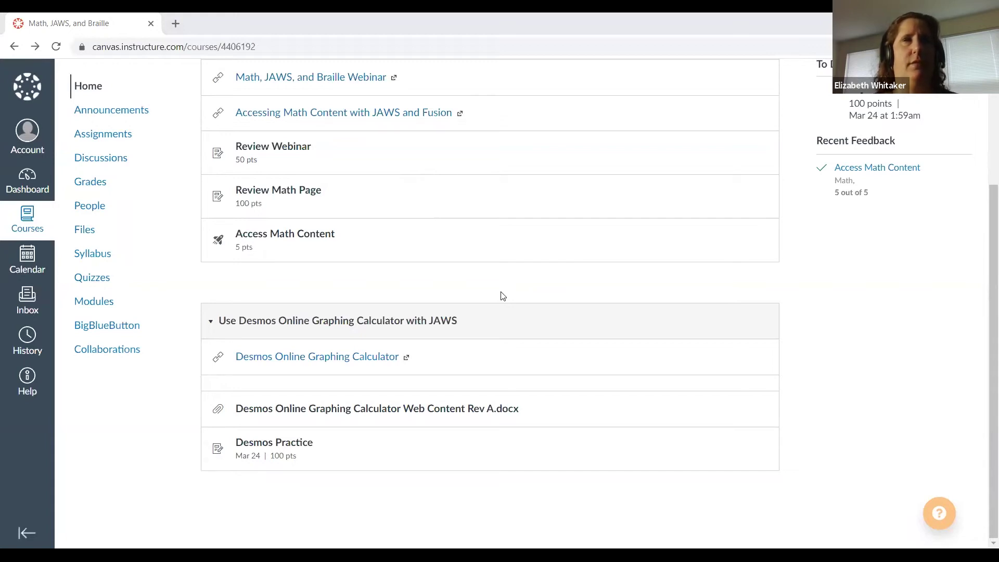
# Step: Open the Access Math Content quiz from the course's Quizzes page
pyautogui.press('Return')
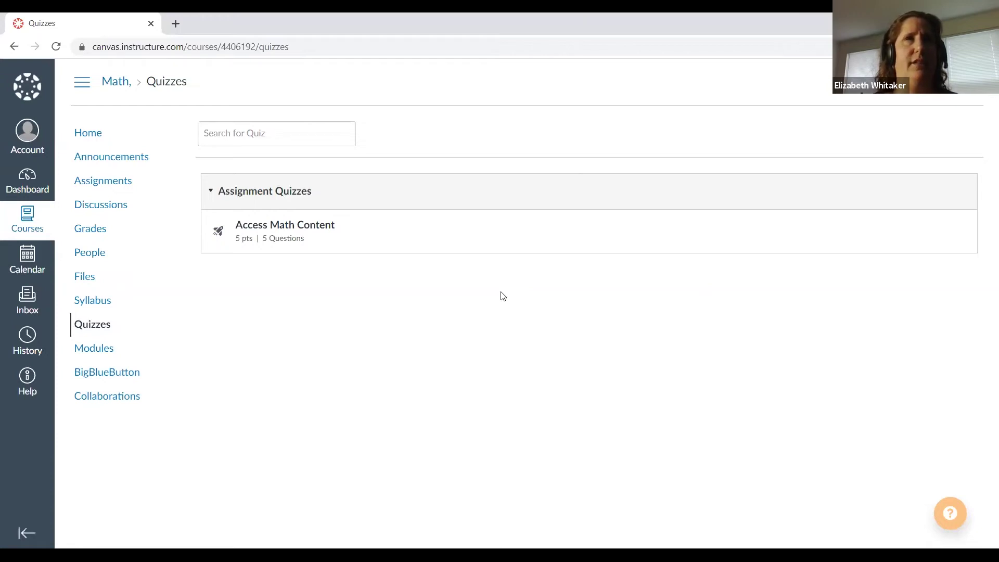
pyautogui.press('Tab')
pyautogui.press('Return')
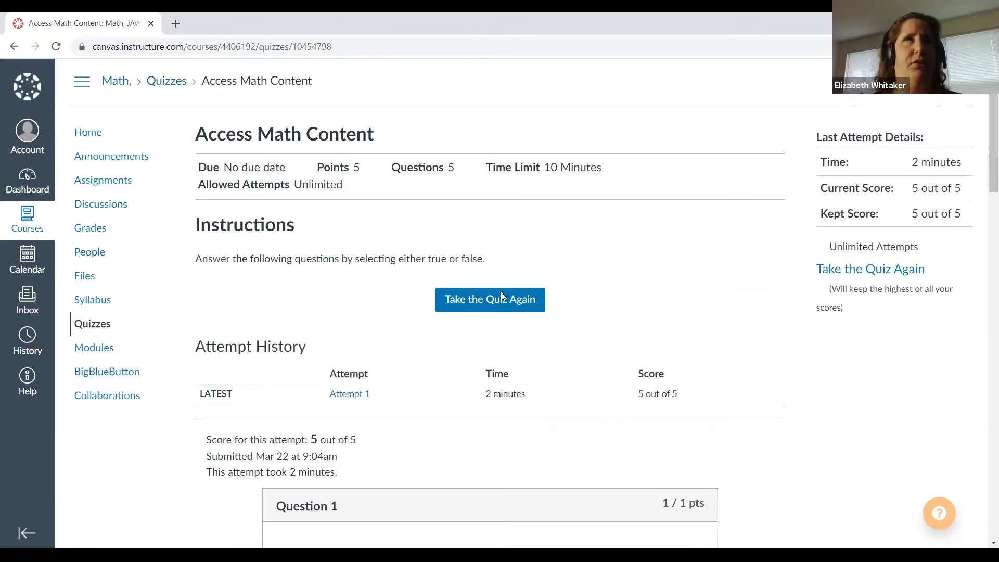
# Step: Retake the Access Math Content quiz and answer True to Question 1 about MathML content on web pages
pyautogui.click(503, 297)
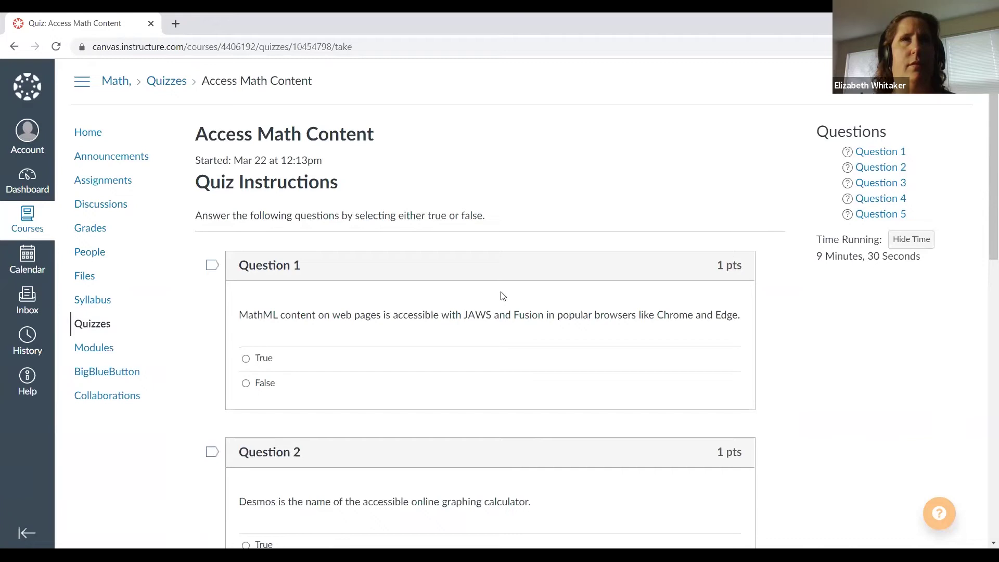
pyautogui.scroll(-3, 503, 296)
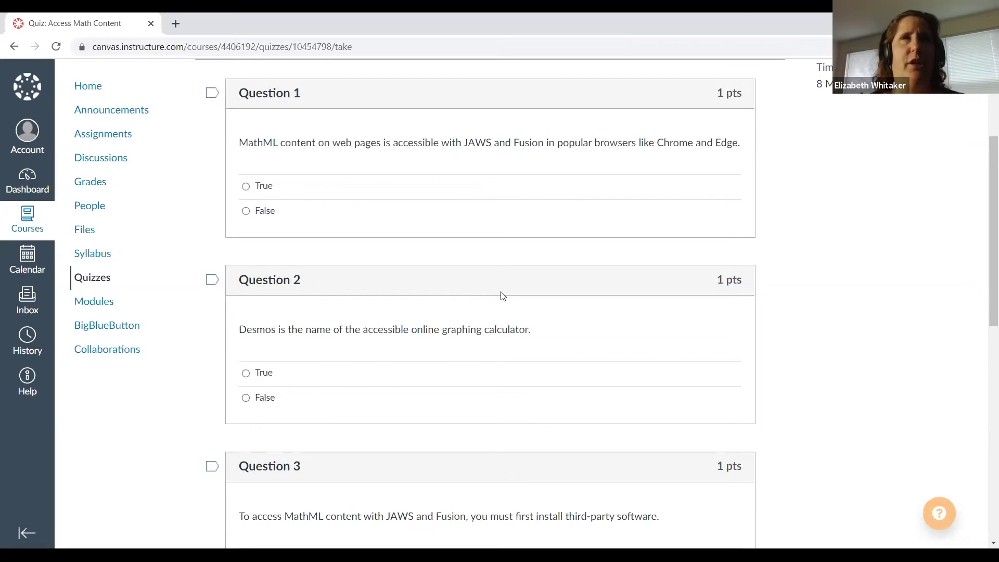
pyautogui.press('space')
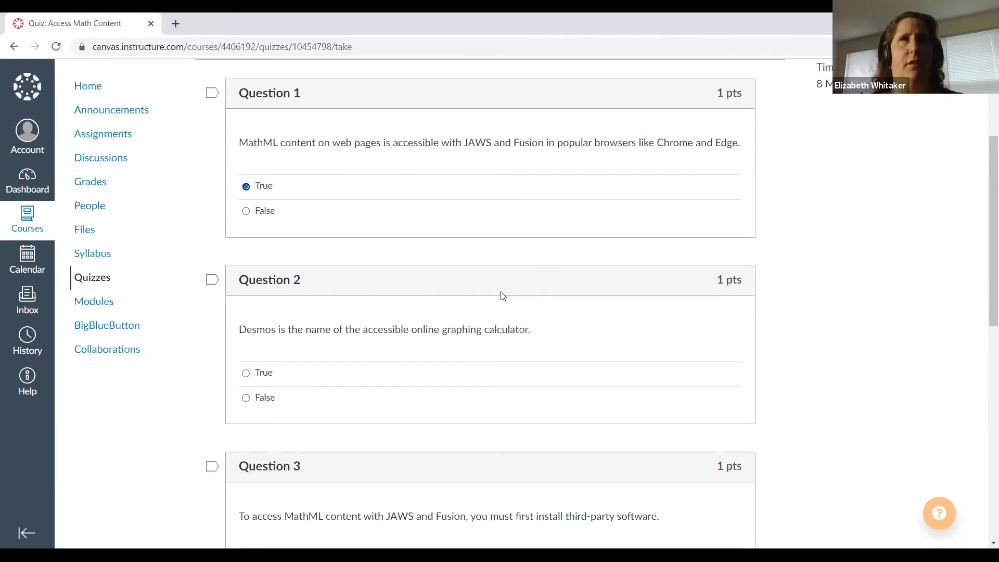
pyautogui.scroll(-10, 502, 296)
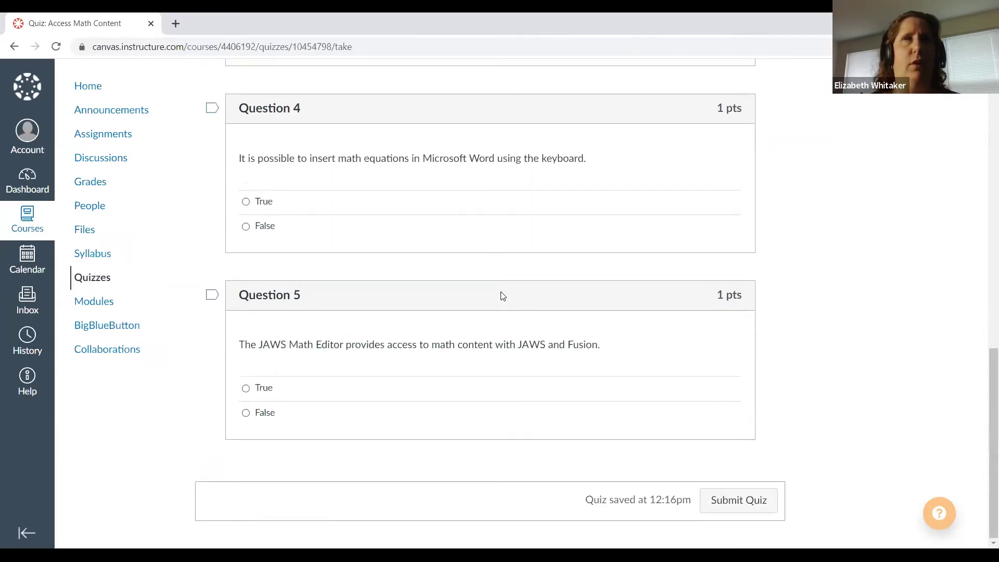
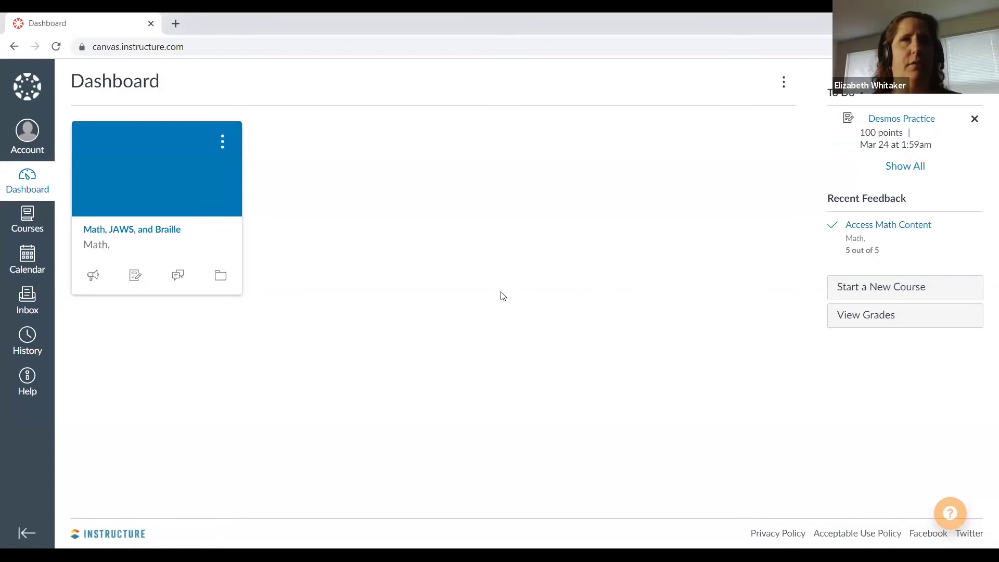
# Step: Return to the Math, JAWS, and Braille course from the dashboard's course list
pyautogui.press('Return')
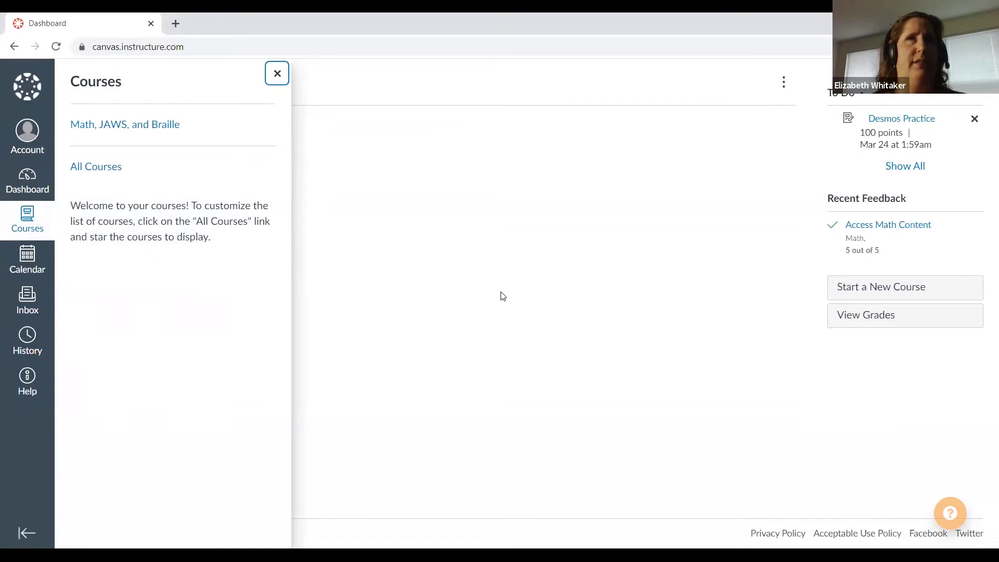
pyautogui.press('Tab')
pyautogui.press('Return')
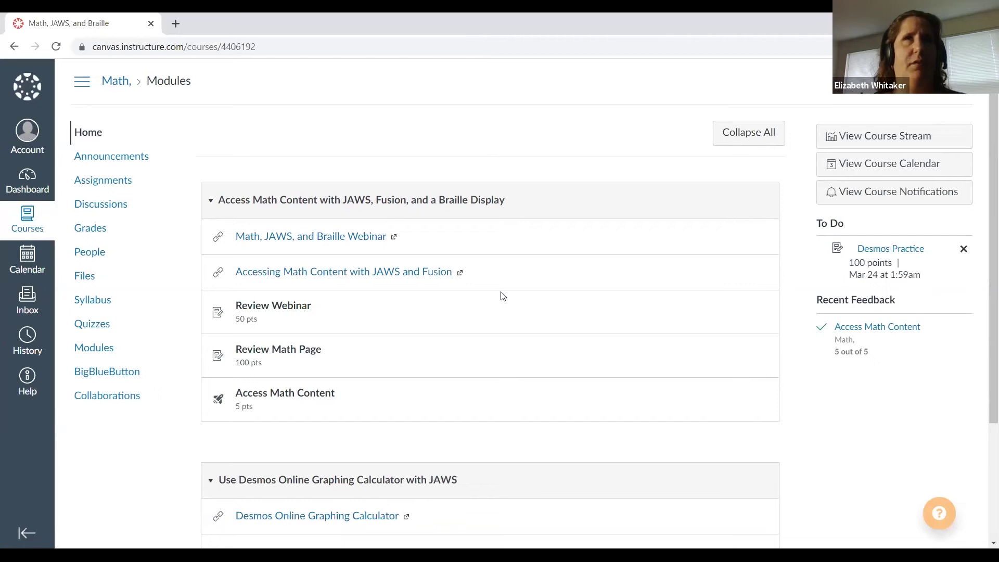
# Step: Open the Desmos Practice assignment in the Desmos module and start its text entry submission
pyautogui.scroll(-3, 502, 296)
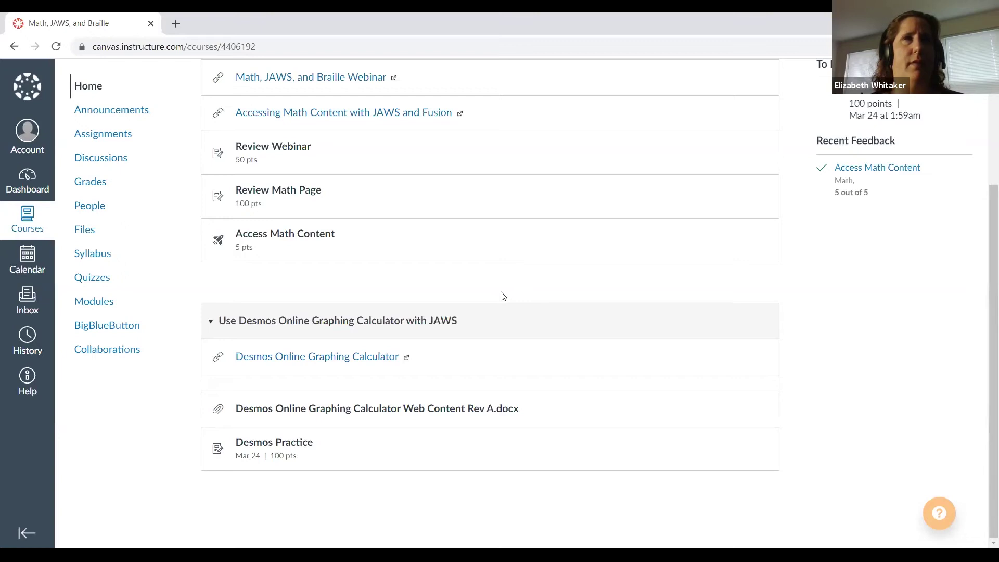
pyautogui.press('Return')
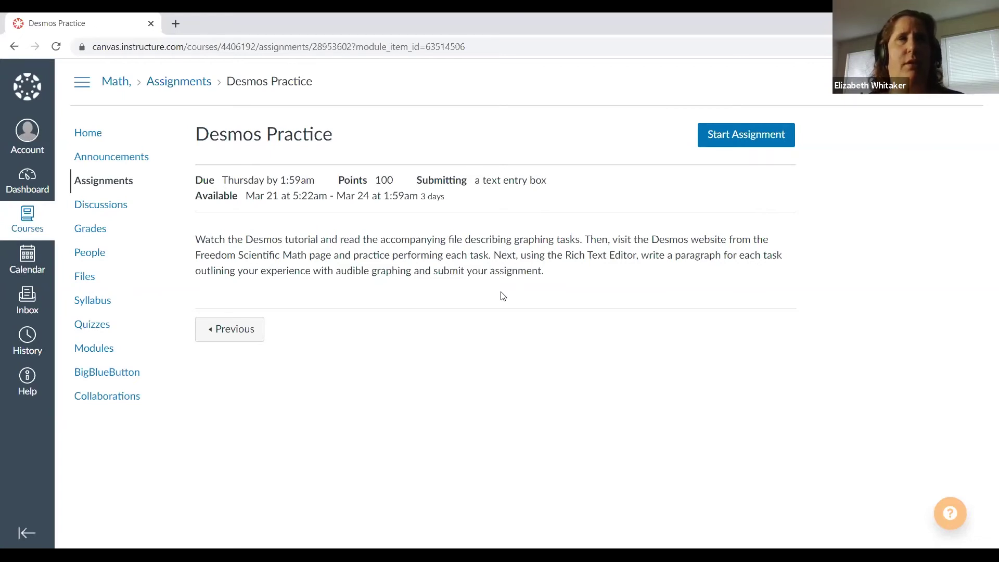
pyautogui.press('Return')
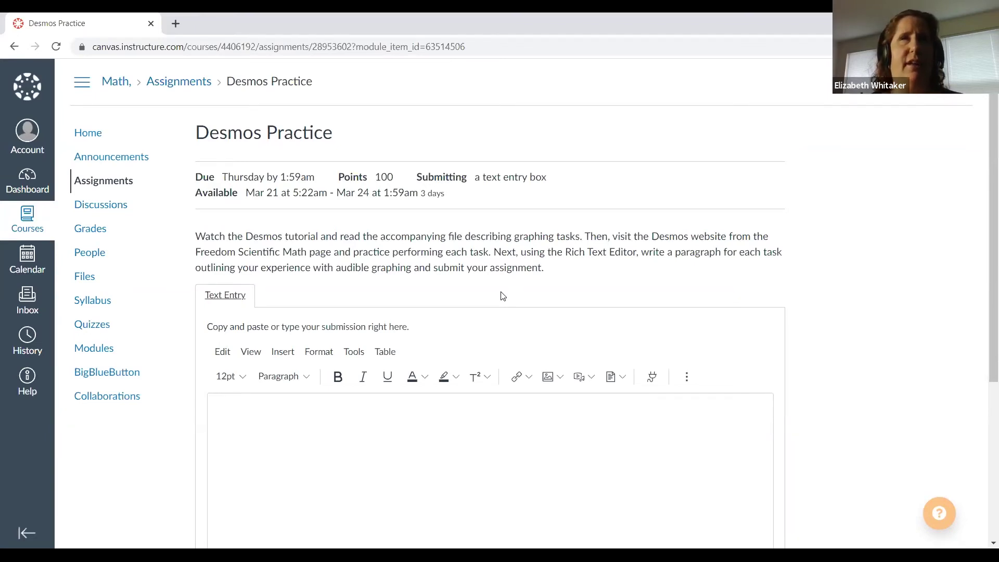
# Step: Look over the Desmos Practice text entry form down to its comments field and cancel the submission
pyautogui.scroll(-5, 502, 296)
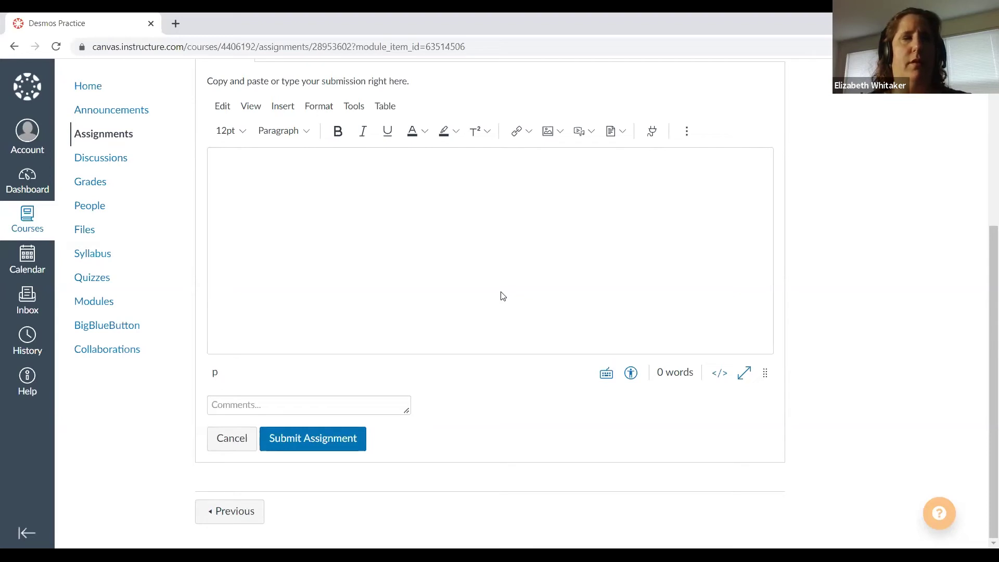
pyautogui.scroll(1, 502, 296)
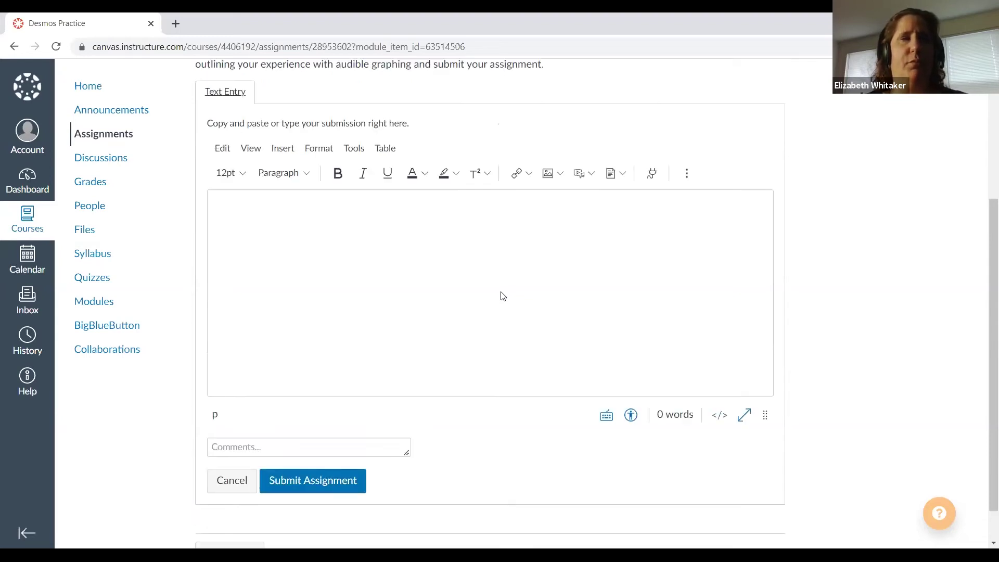
pyautogui.scroll(-1, 503, 296)
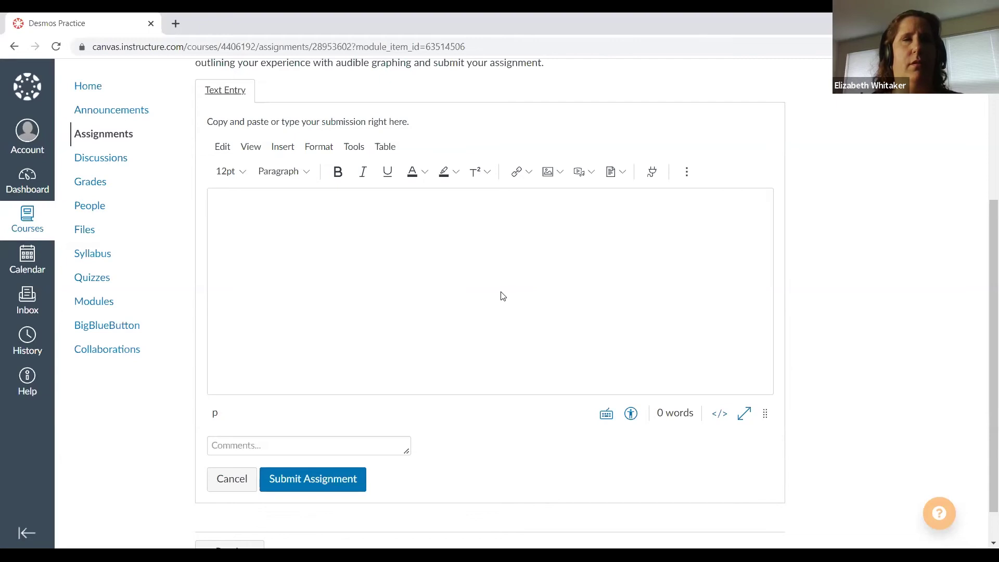
pyautogui.scroll(-1, 503, 296)
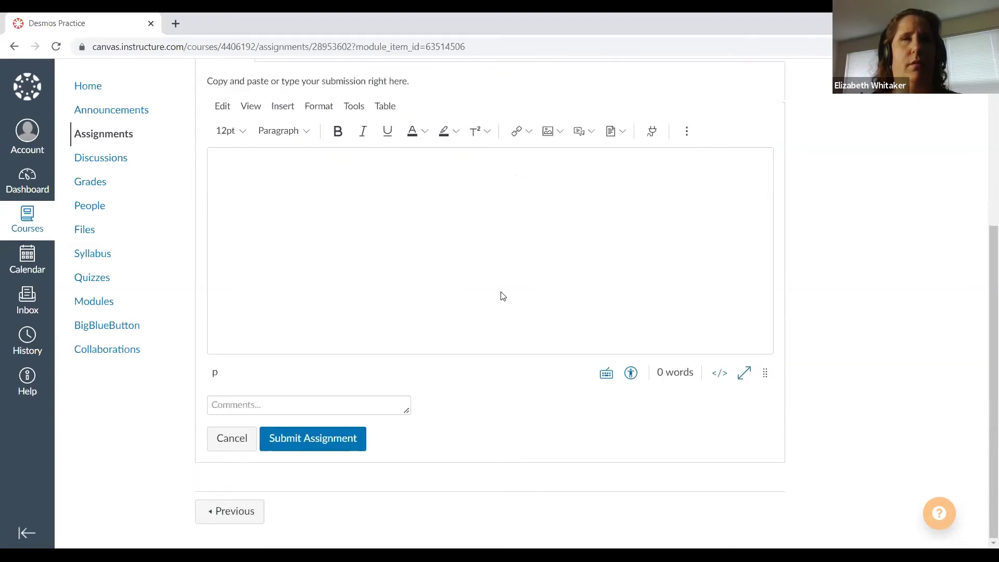
pyautogui.press('Return')
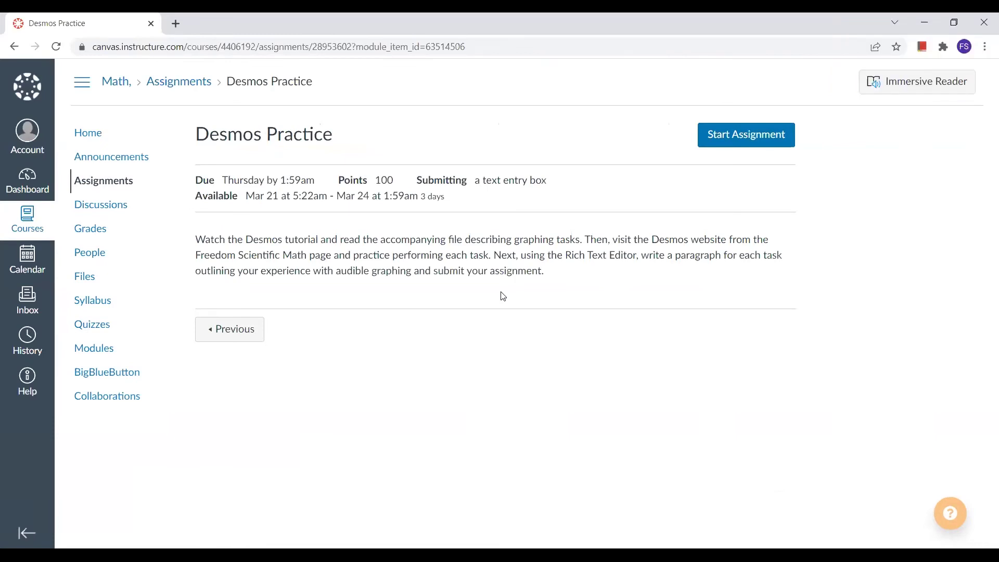
# Step: Return to the course home page and open the course's Assignments page
pyautogui.hotkey('alt', 'Left')
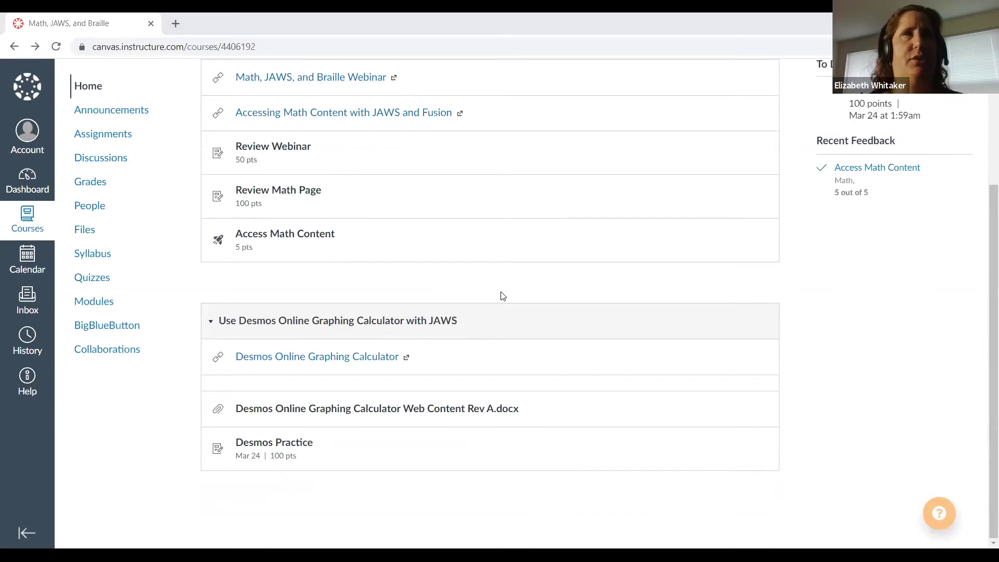
pyautogui.press('Return')
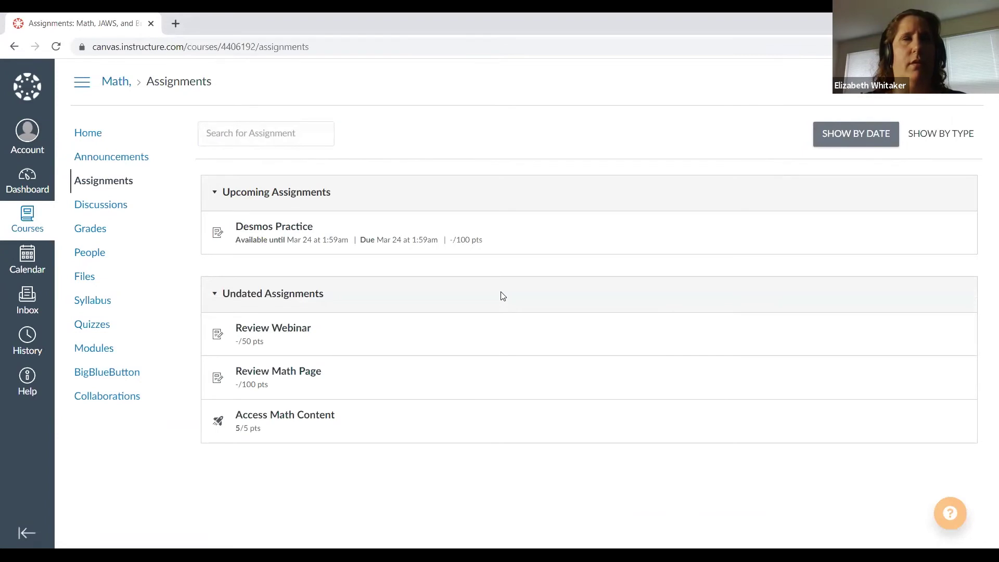
# Step: Display the keyboard shortcuts for the Assignments page, close them, and open the Canvas Help options
pyautogui.hotkey('shift', '/')
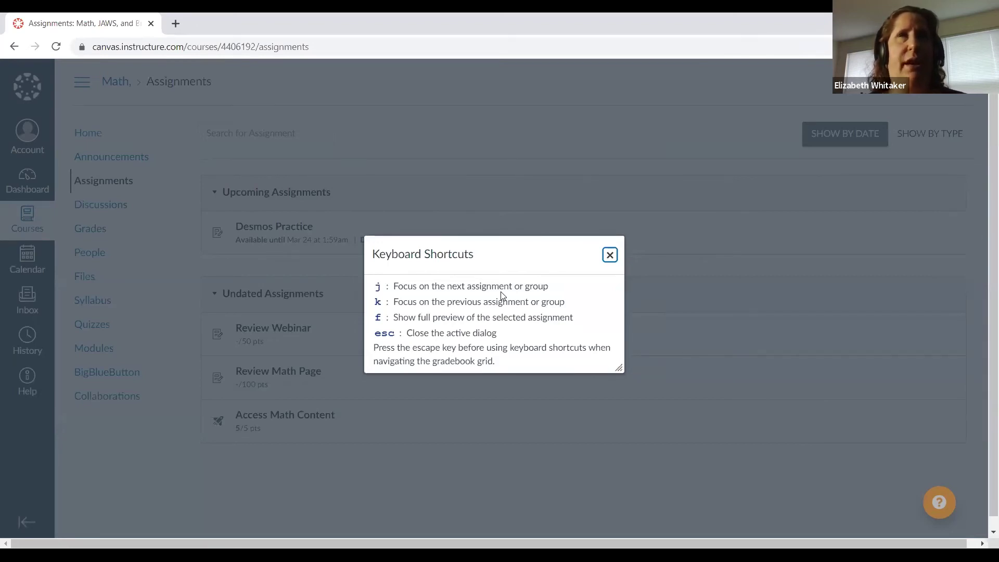
pyautogui.press('Escape')
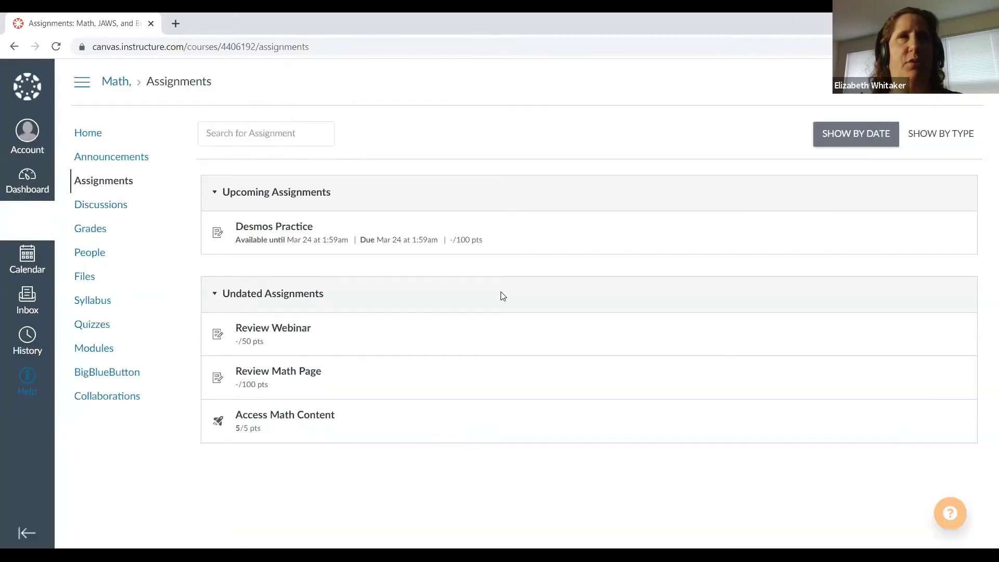
pyautogui.press('Return')
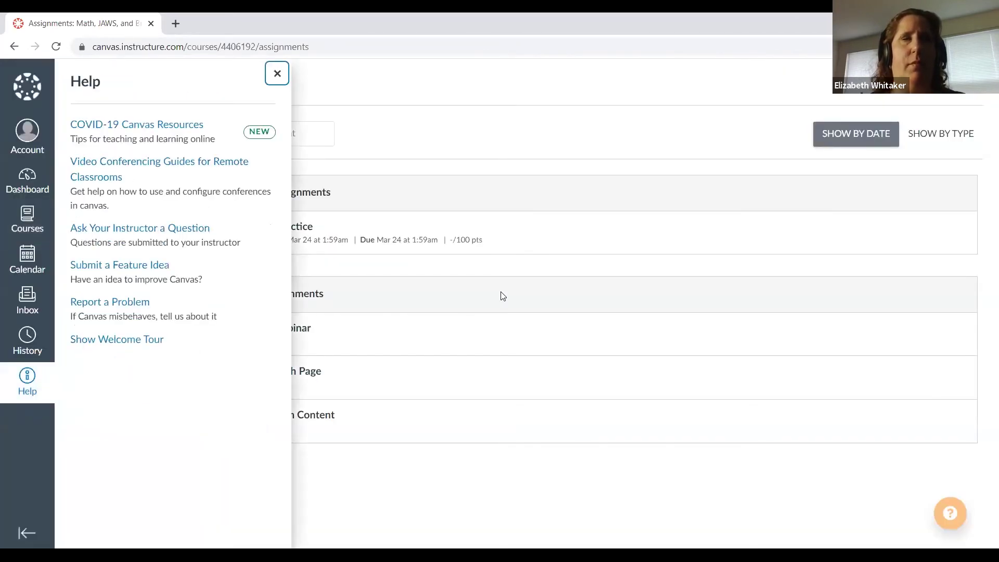
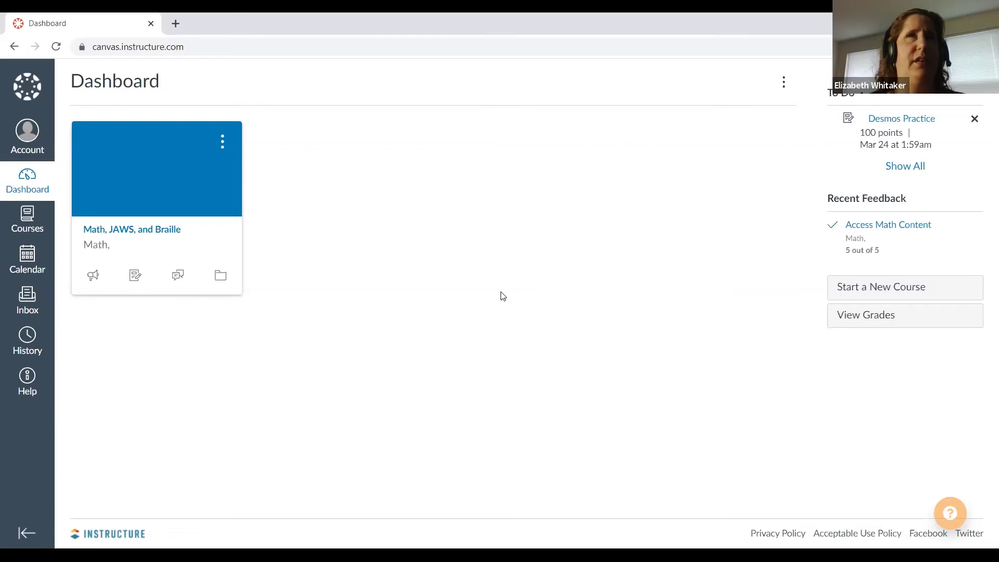
# Step: Open the course's announcements from its dashboard card and go to the Welcome announcement through its reply link
pyautogui.press('Tab')
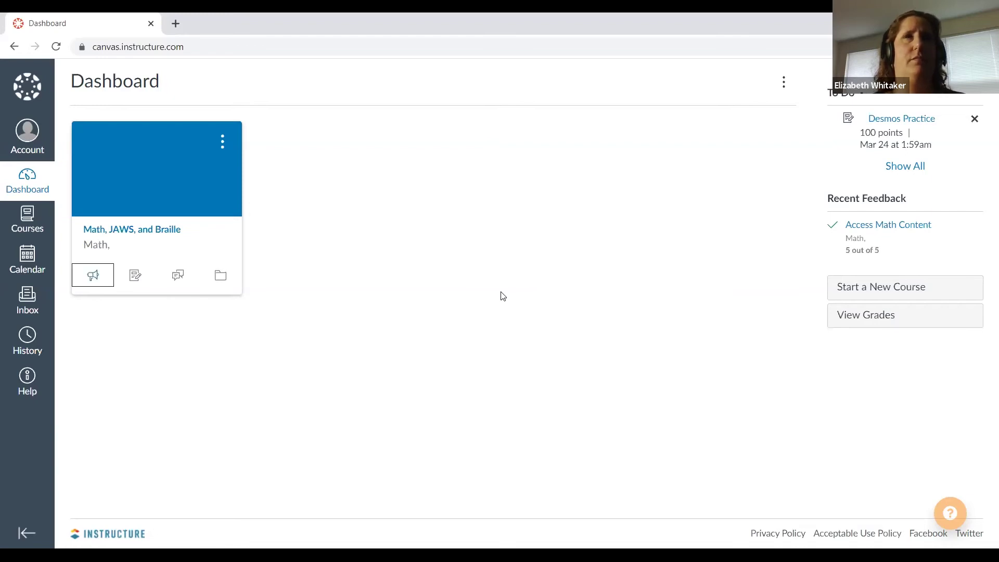
pyautogui.press('Return')
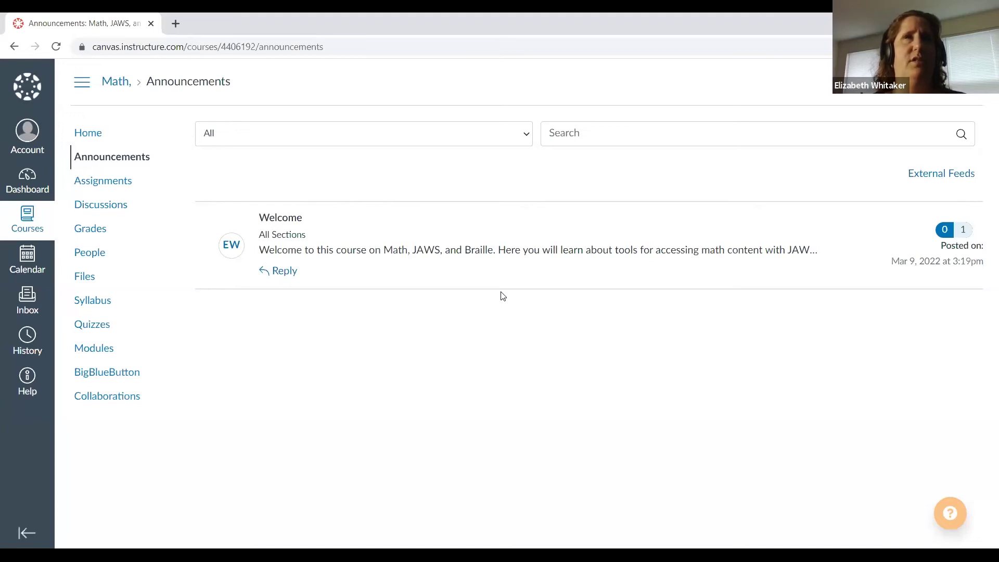
pyautogui.press('Tab')
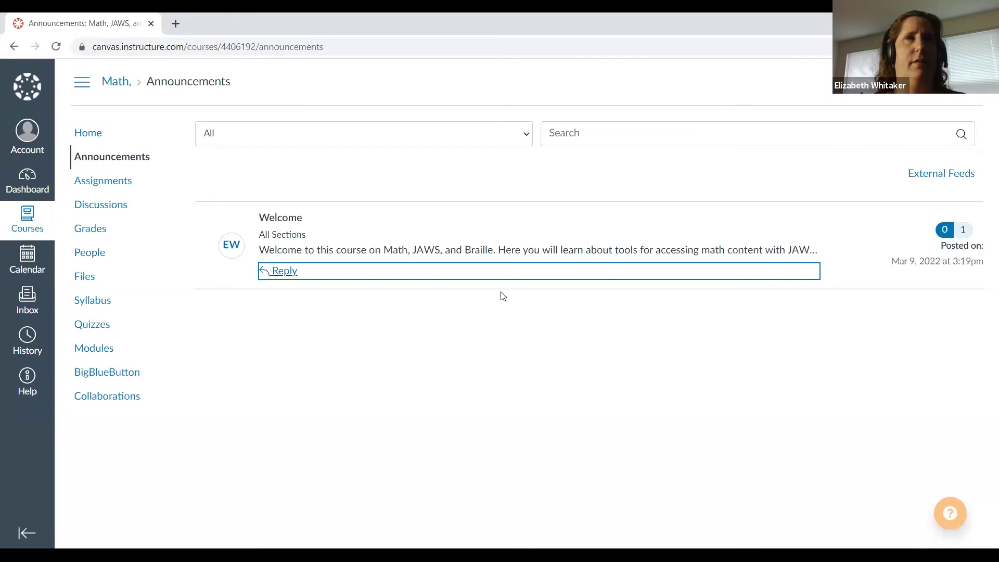
pyautogui.press('Return')
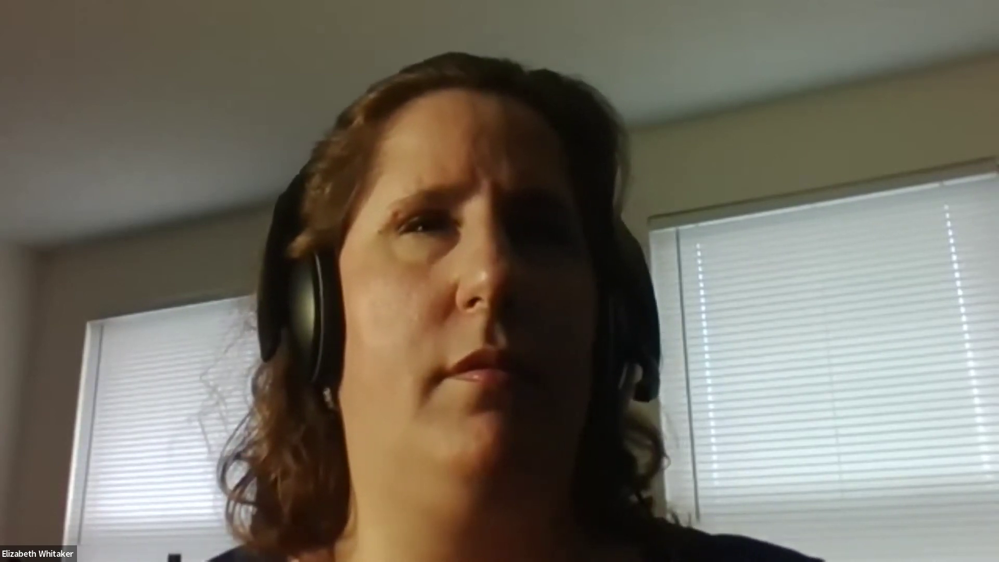
pyautogui.hotkey('alt', 'Tab')
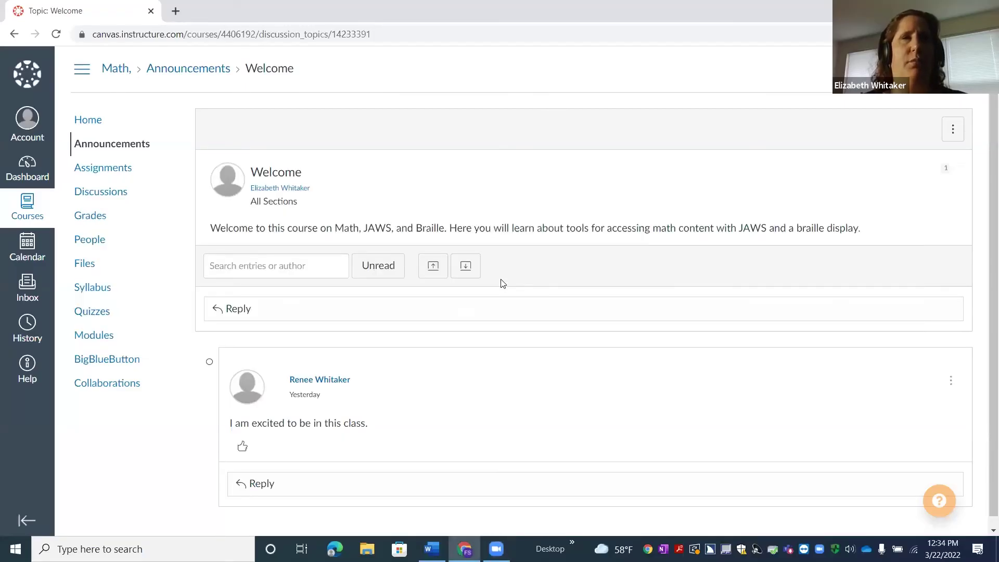
# Step: Return to the Announcements list and reopen the Welcome announcement through its title
pyautogui.hotkey('alt', 'Left')
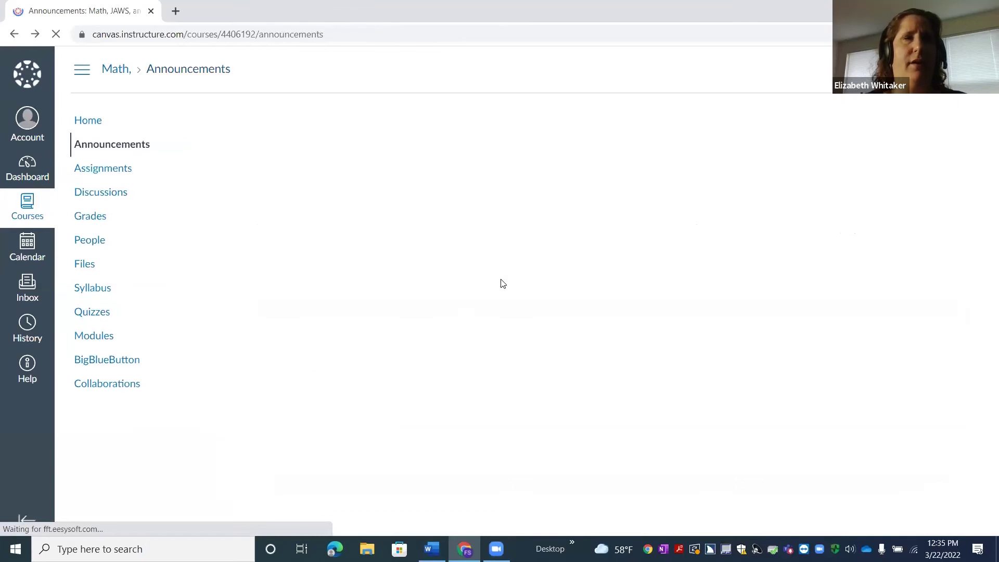
pyautogui.press('Tab')
pyautogui.press('Tab')
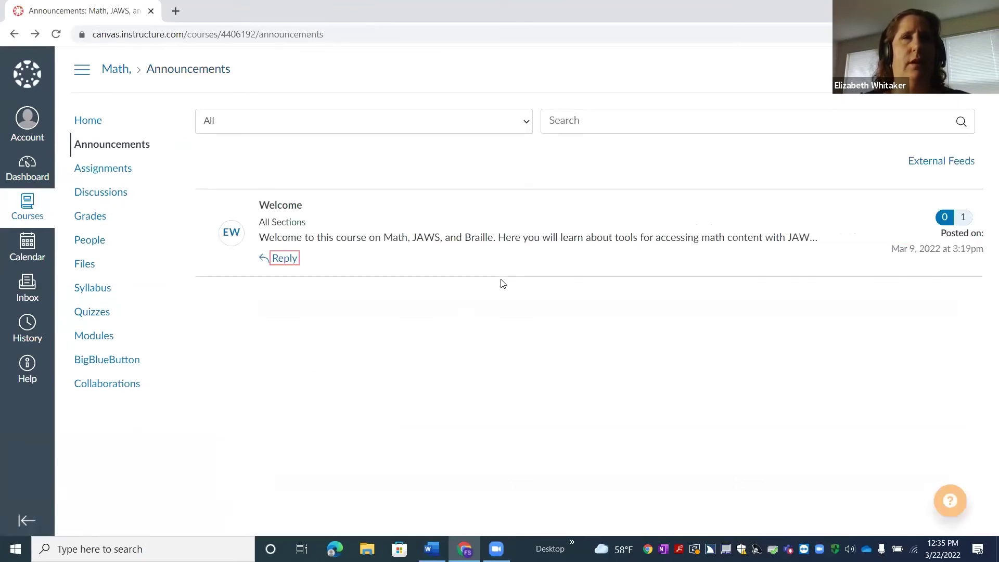
pyautogui.hotkey('shift', 'Tab')
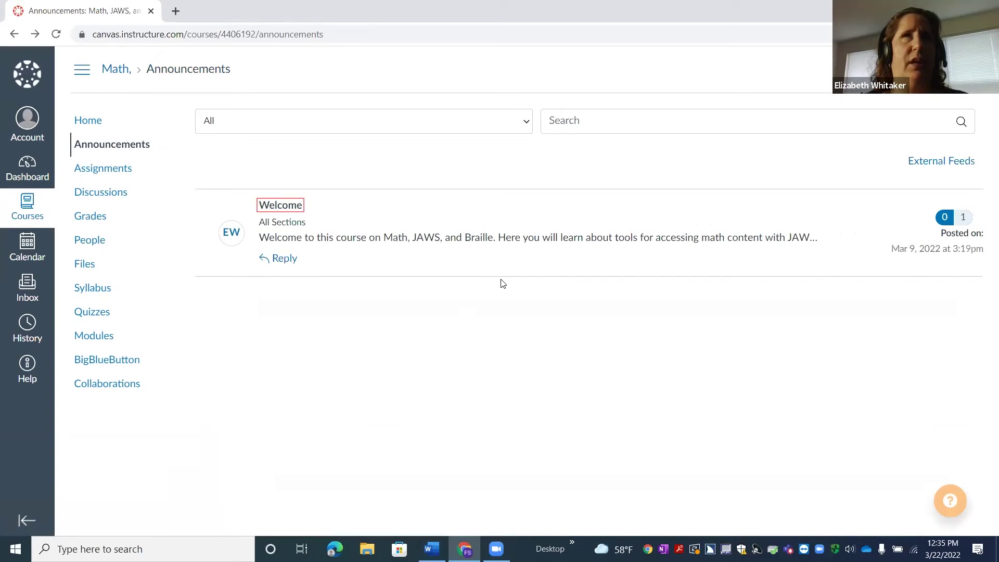
pyautogui.press('Return')
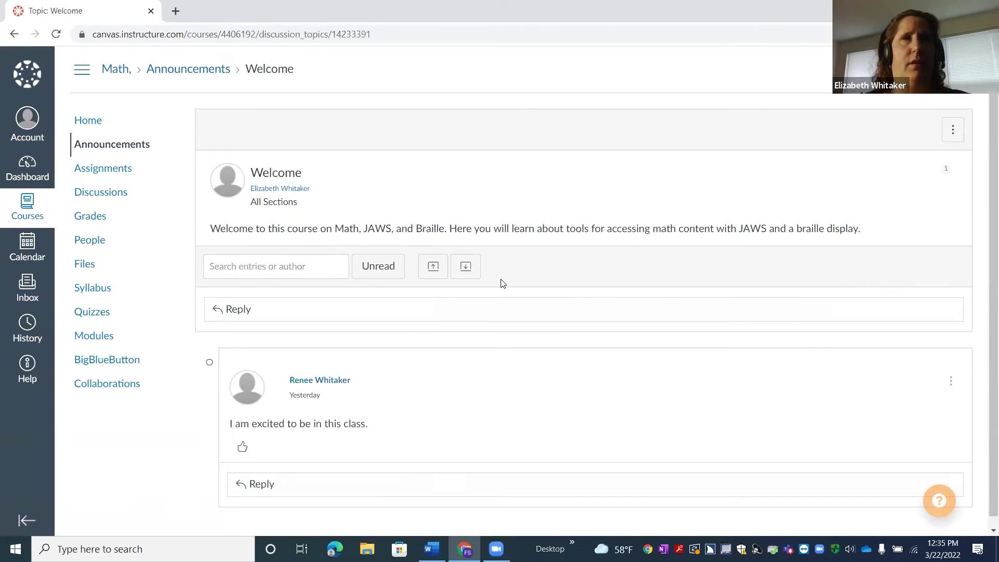
# Step: Read through the keyboard shortcuts available on the Welcome announcement, from Next Message to Reply to Topic, and open the Help options
pyautogui.hotkey('shift', '/')
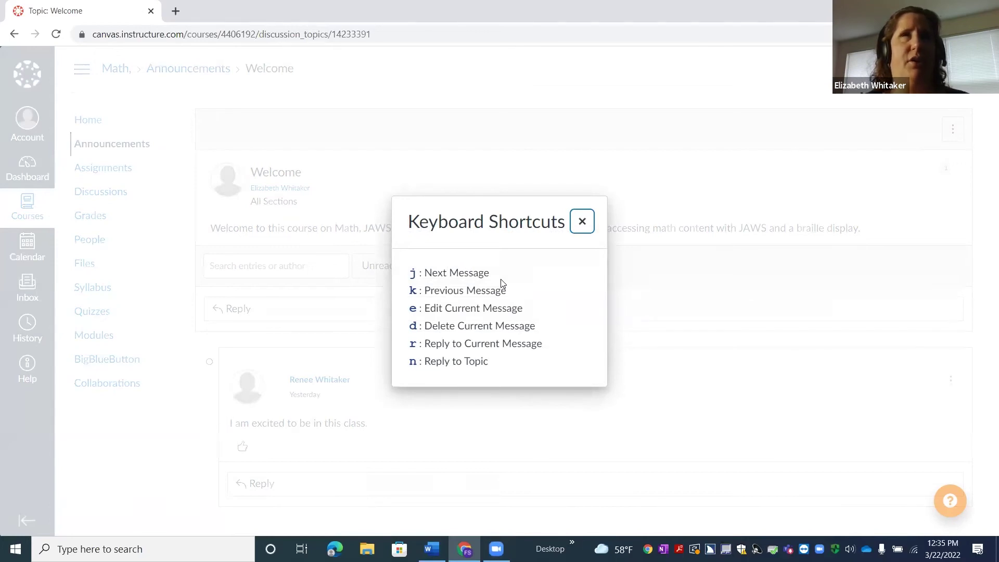
pyautogui.press('Down')
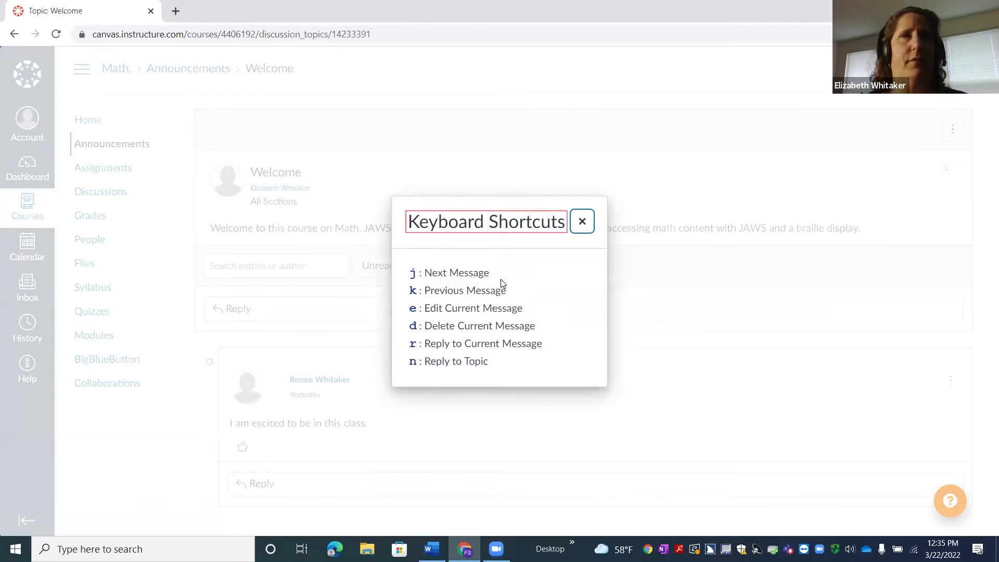
pyautogui.press('Down')
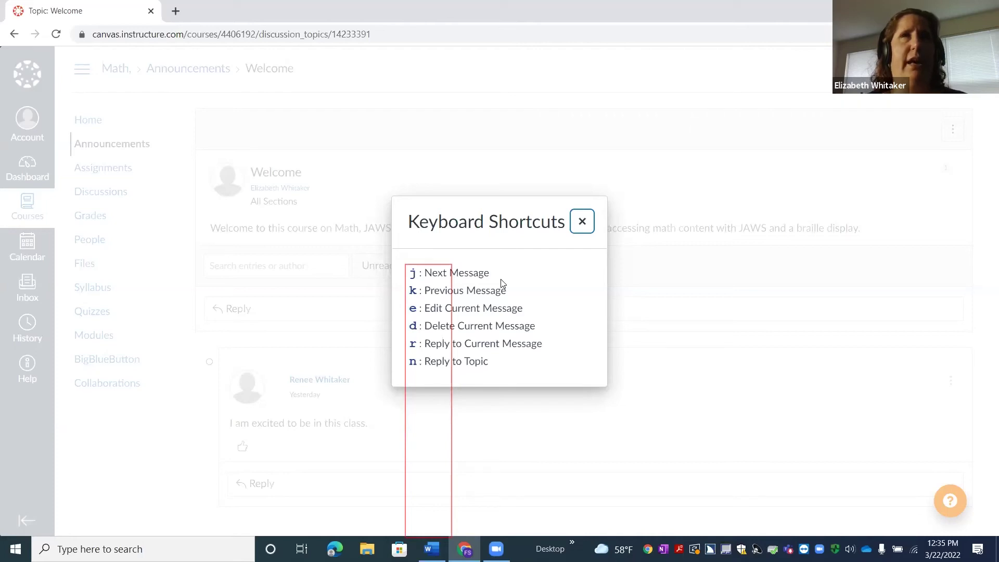
pyautogui.press('Down')
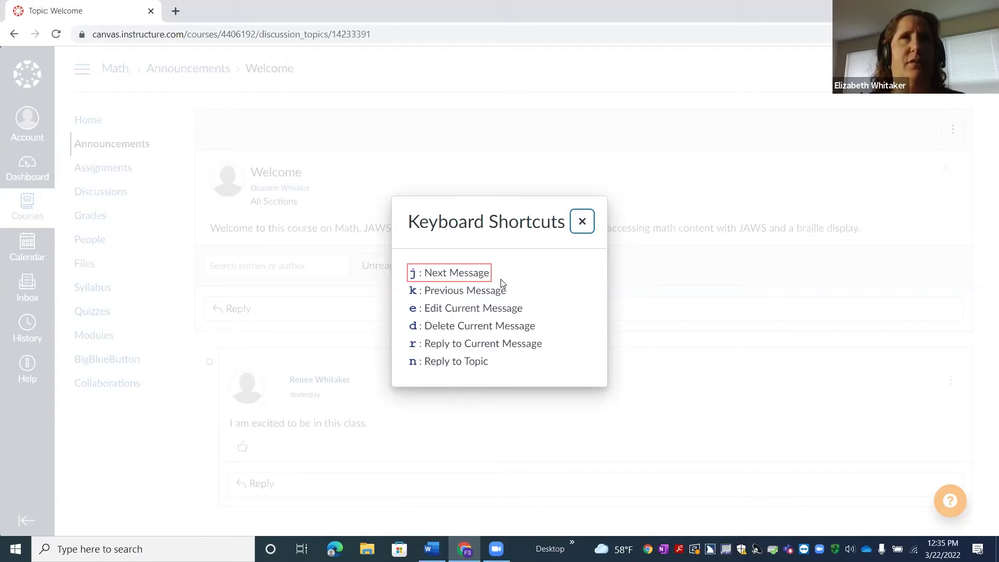
pyautogui.press('Down')
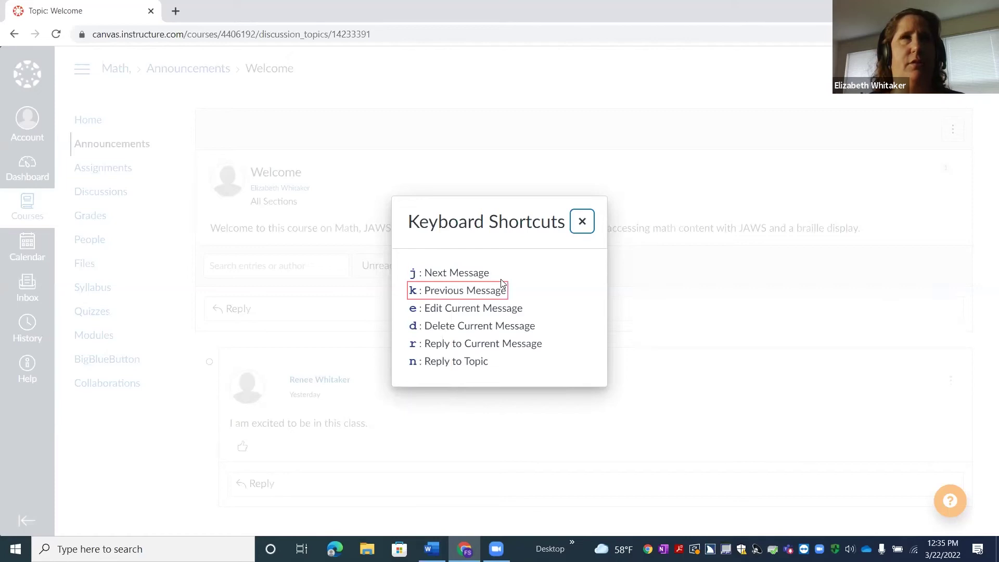
pyautogui.press('Down')
pyautogui.press('Down')
pyautogui.press('Down')
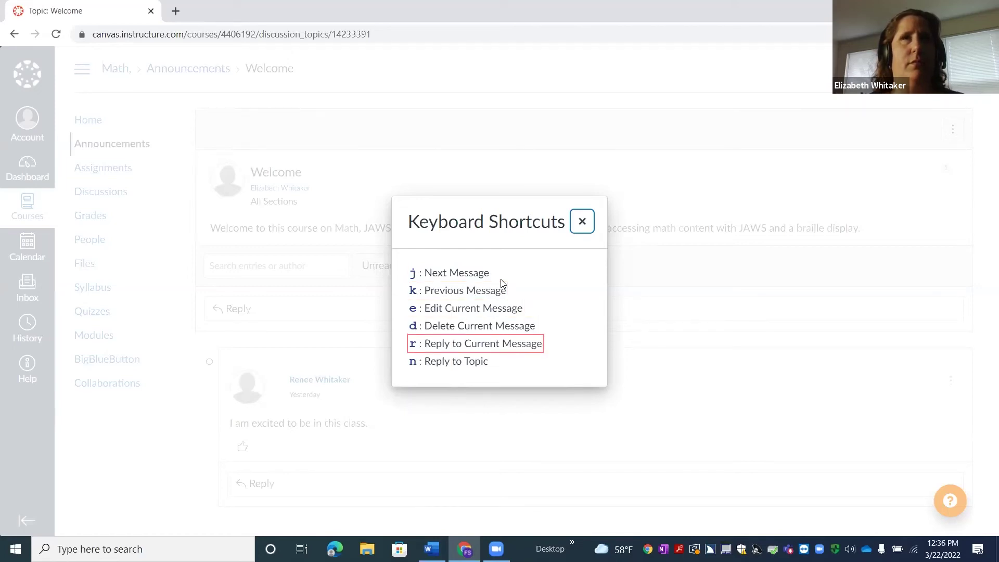
pyautogui.press('Down')
pyautogui.press('Down')
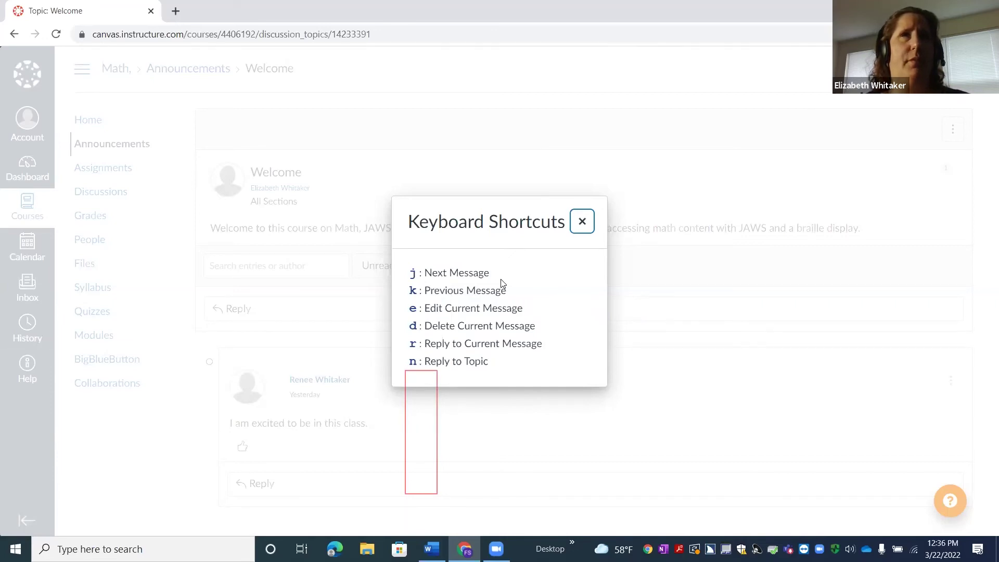
pyautogui.press('Return')
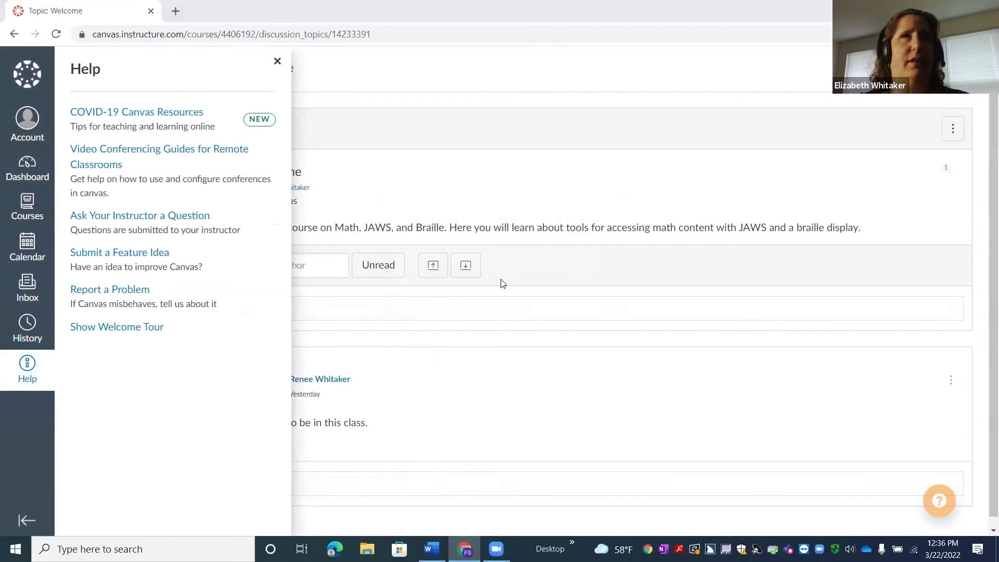
pyautogui.hotkey('alt', 'Tab')
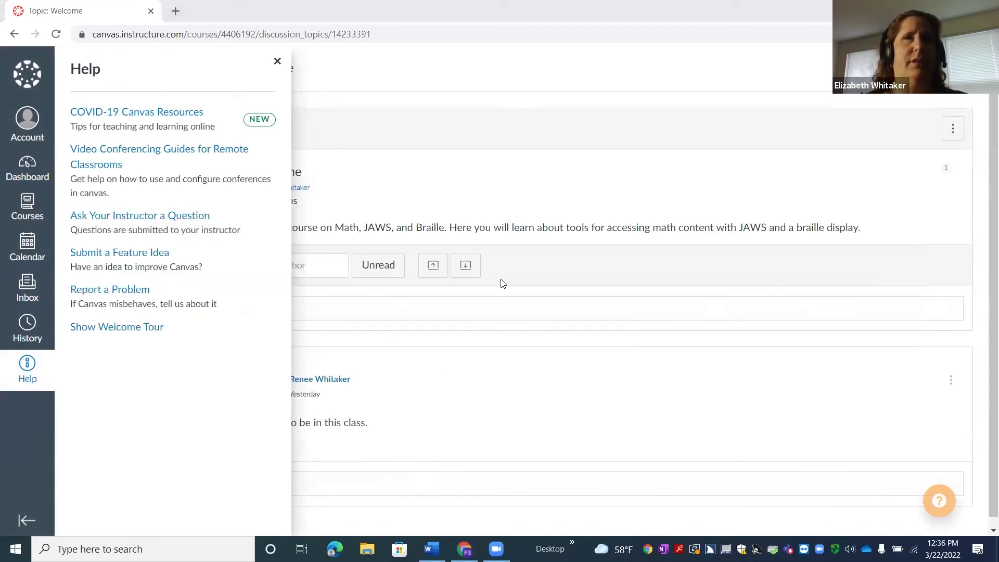
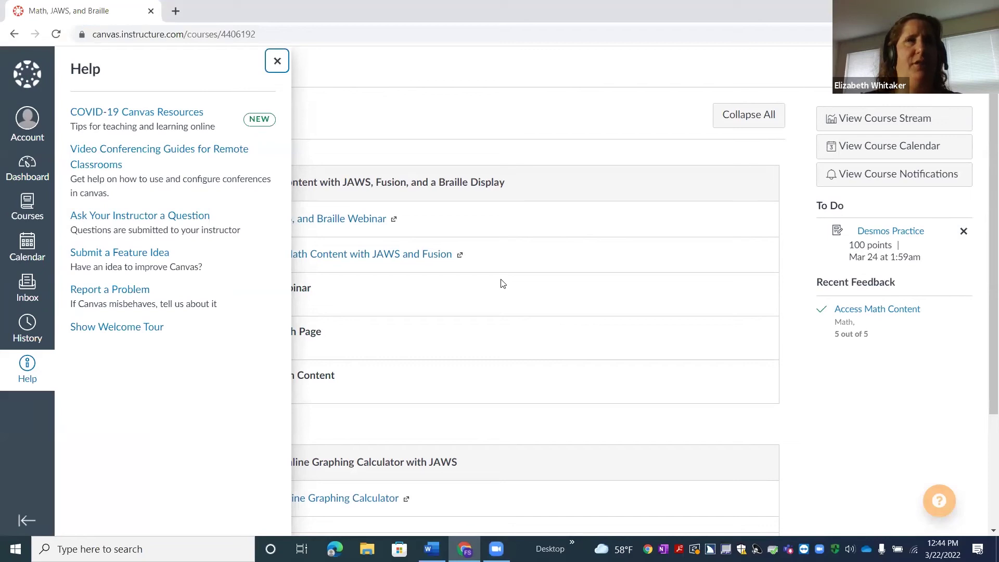
# Step: Close the Help options on the course home page and display the keyboard shortcuts for its modules and items
pyautogui.scroll(-1, 502, 283)
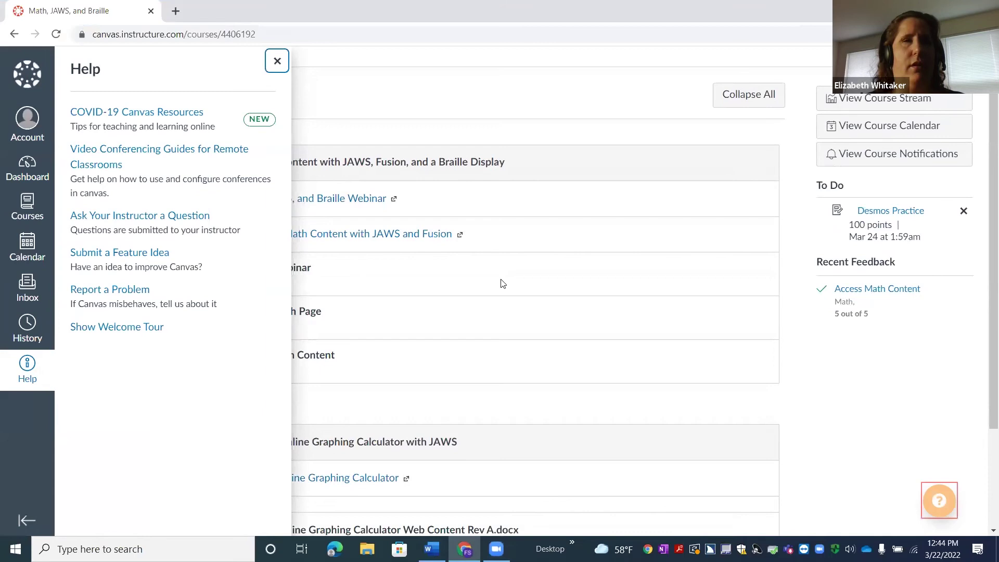
pyautogui.scroll(-1, 503, 284)
pyautogui.scroll(-1, 502, 284)
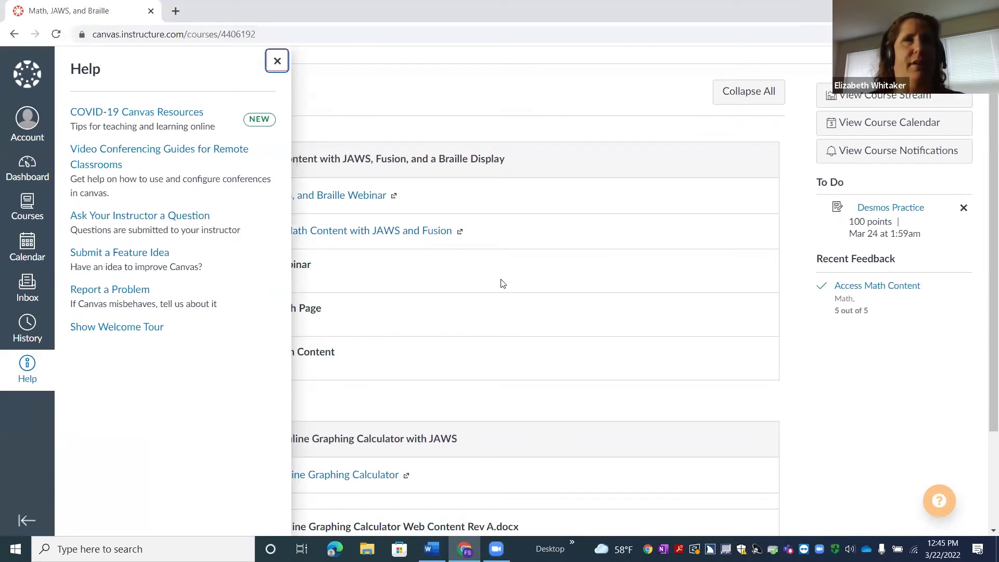
pyautogui.press('Return')
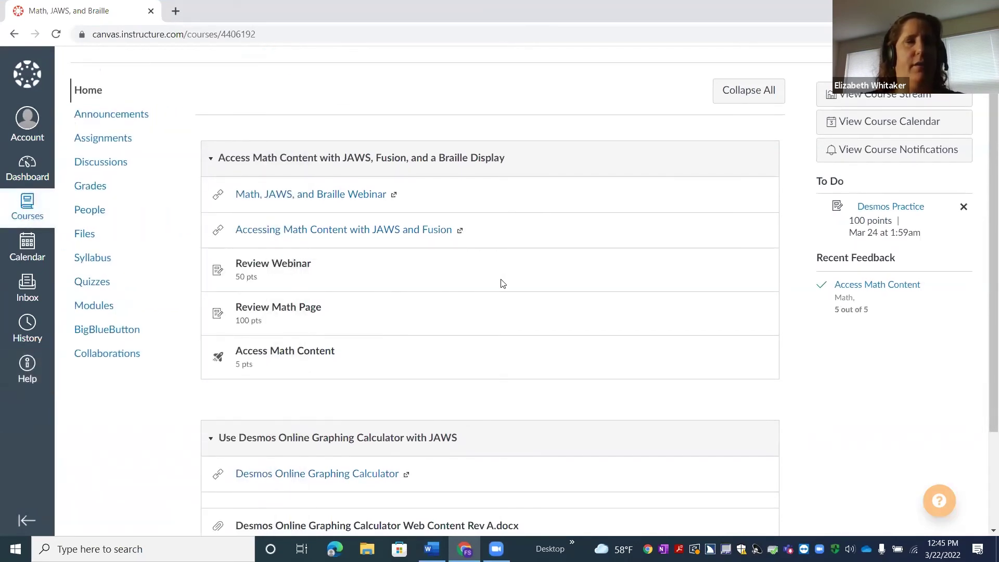
pyautogui.press('?')
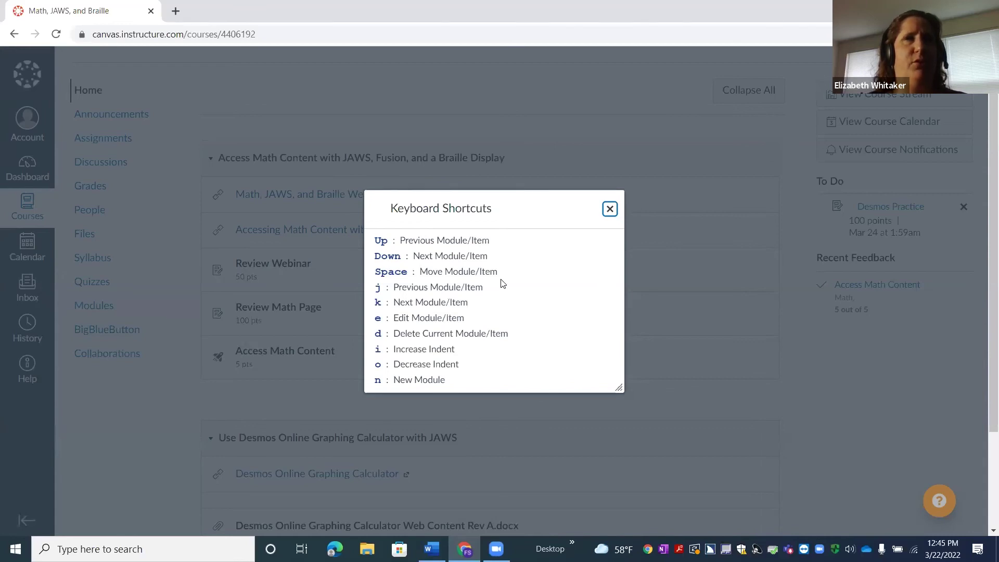
pyautogui.press('Tab')
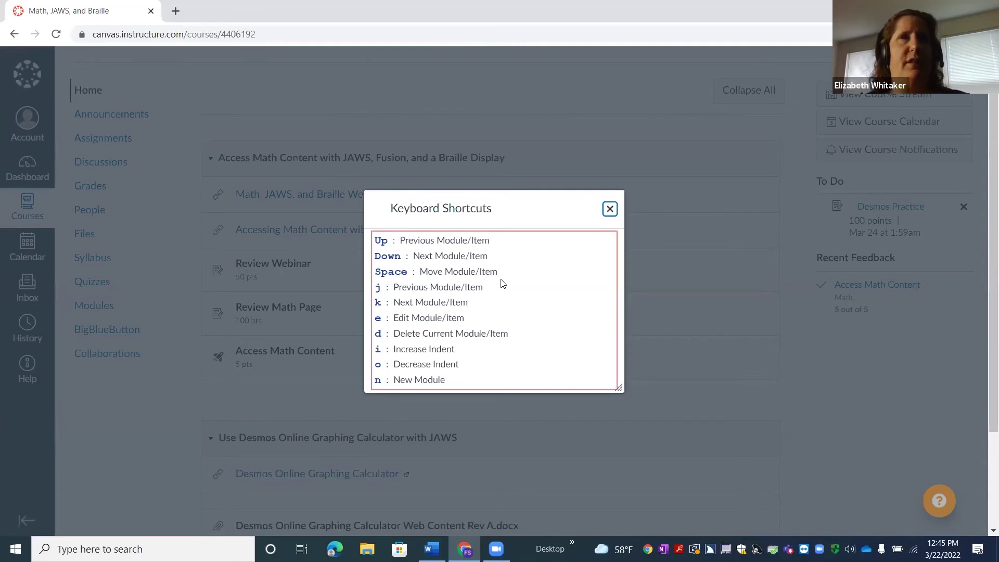
# Step: Close the keyboard shortcuts on the course home page and go back to the Dashboard
pyautogui.press('Escape')
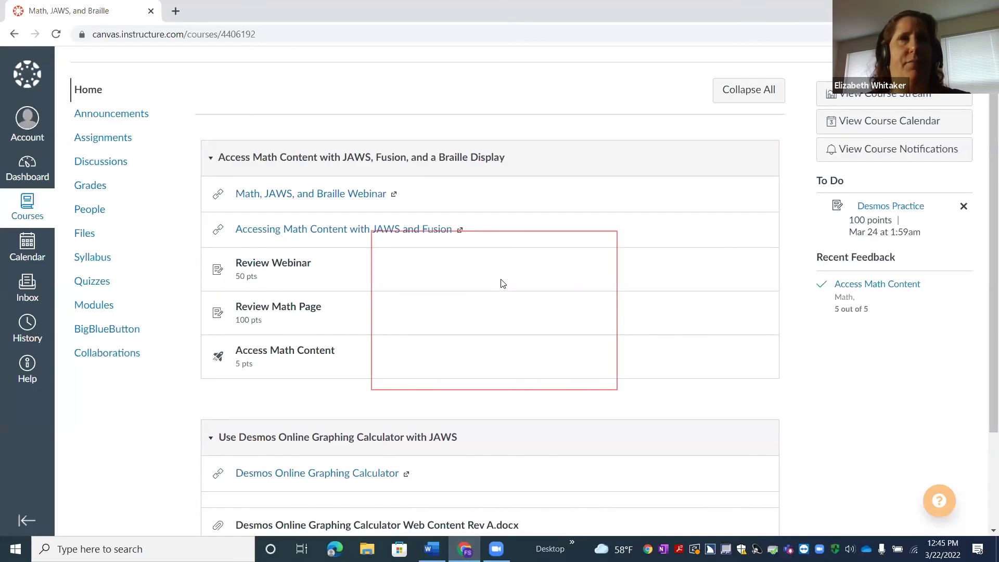
pyautogui.press('Insert+F7')
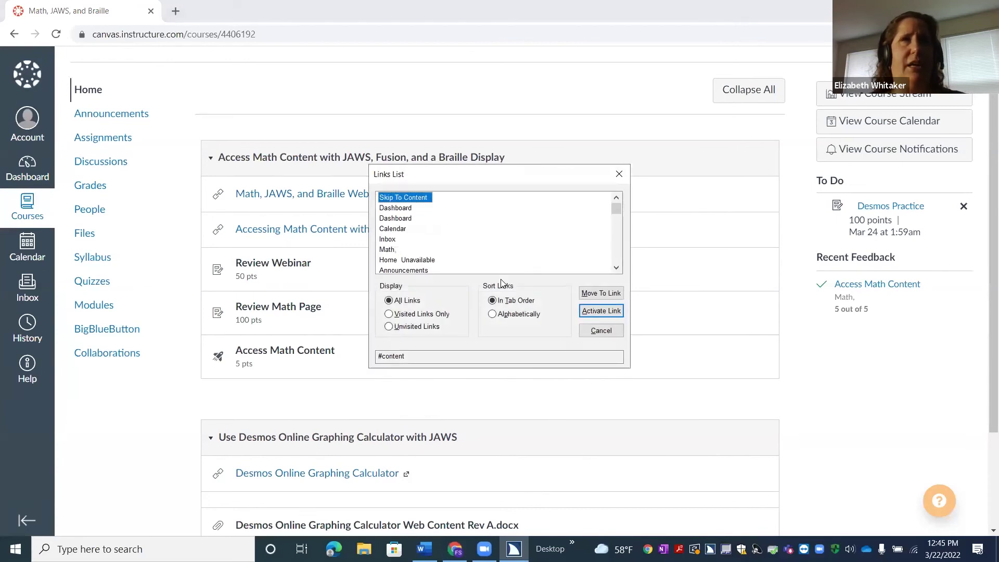
pyautogui.press('Down')
pyautogui.press('Return')
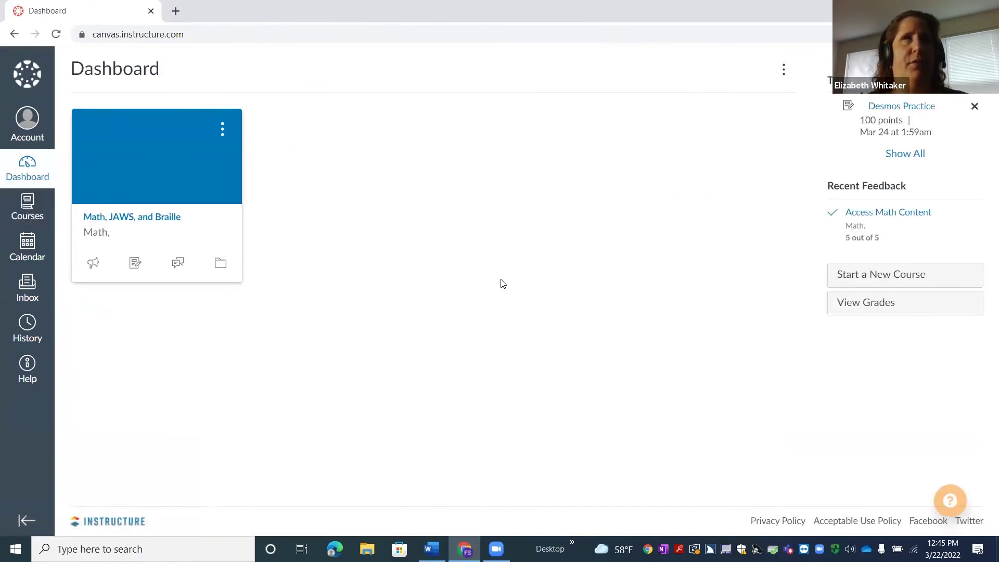
# Step: Open the Account options from the Dashboard and display the list of headings in them
pyautogui.press('Tab')
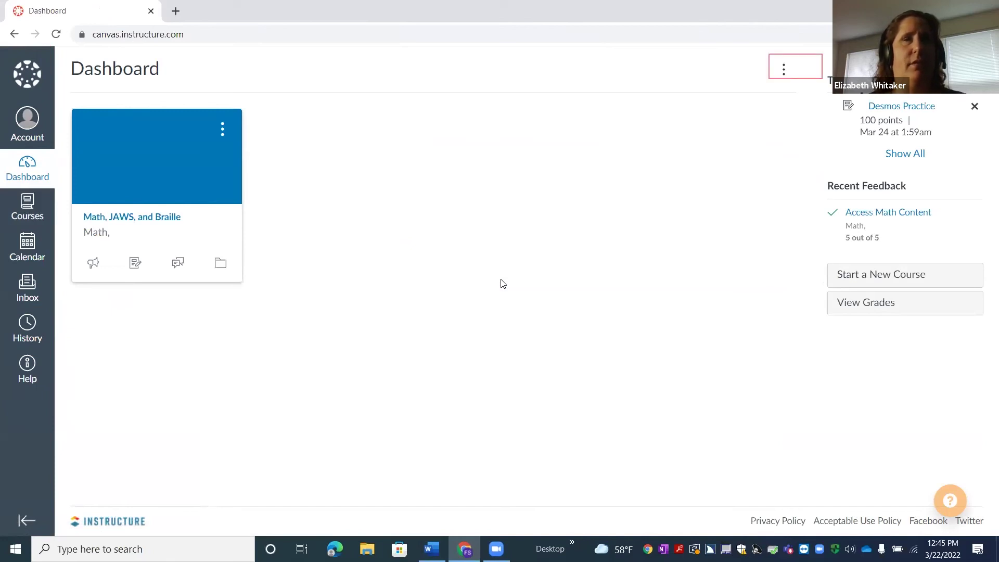
pyautogui.press('Tab')
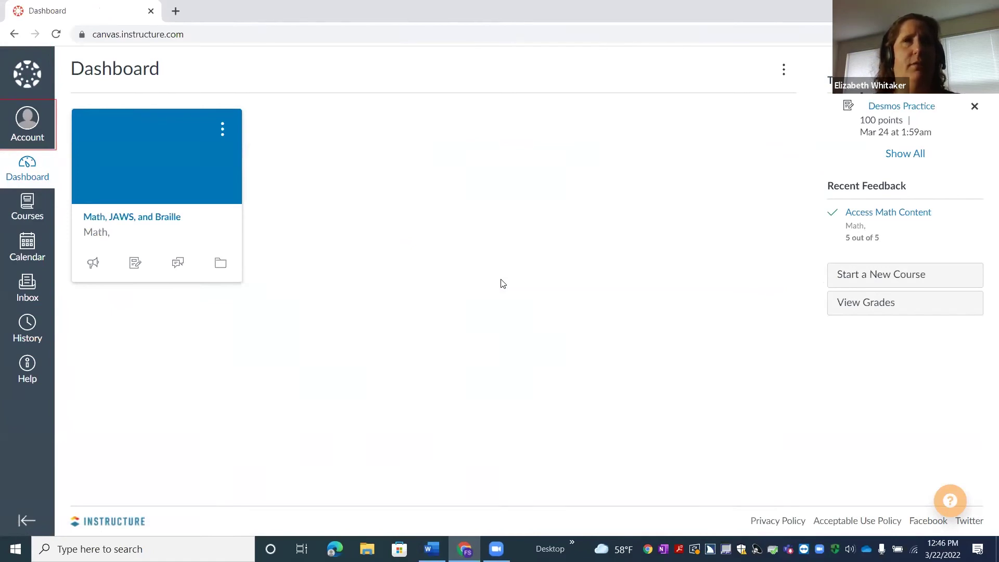
pyautogui.press('Return')
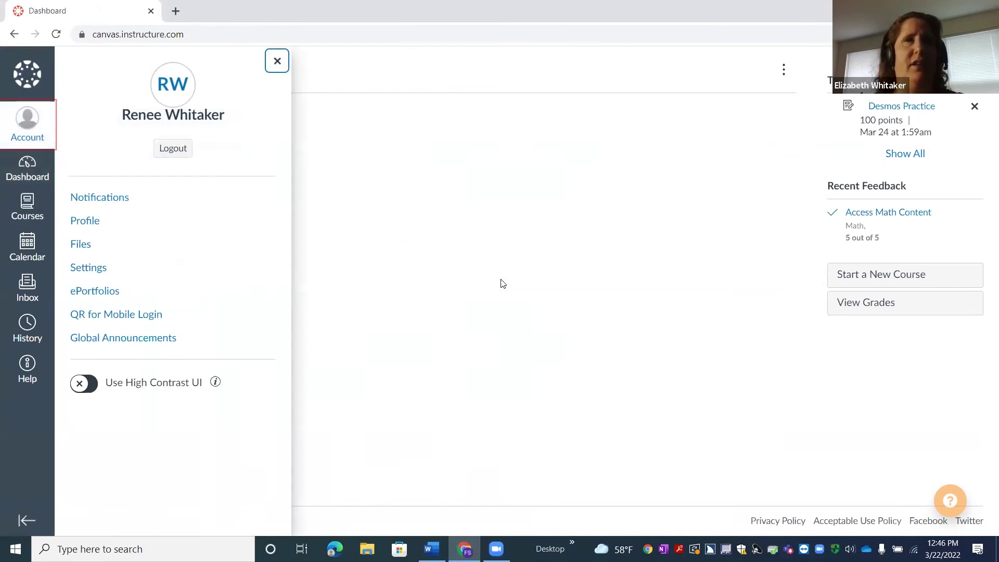
pyautogui.press('Insert+F6')
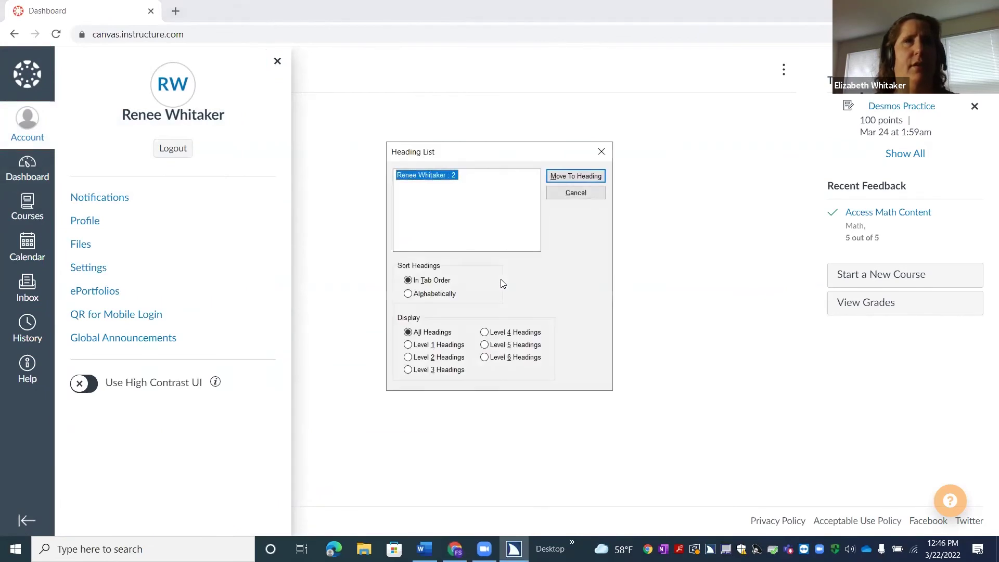
pyautogui.press('Return')
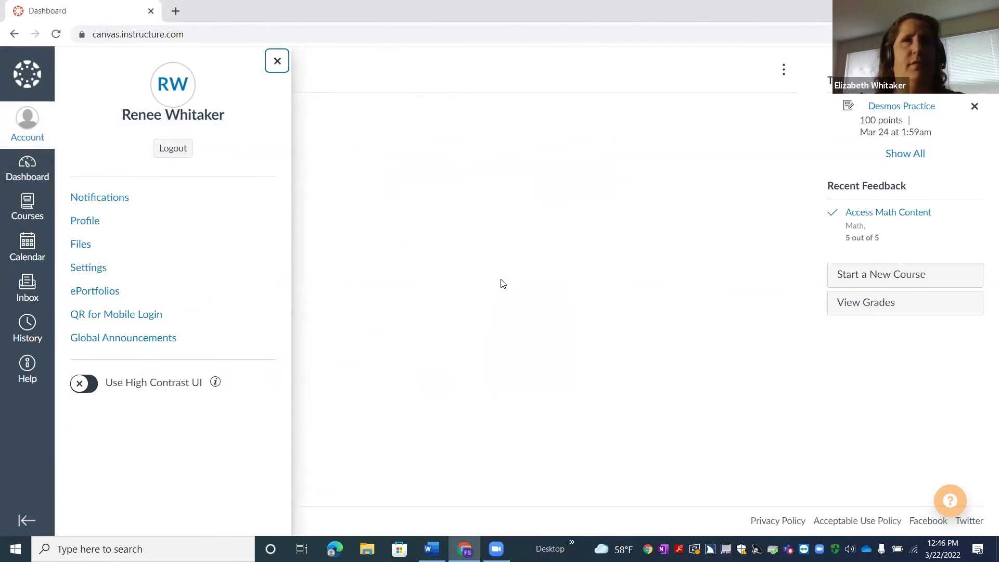
# Step: List the links in the Account options and open the Notifications page from them
pyautogui.press('Insert+F7')
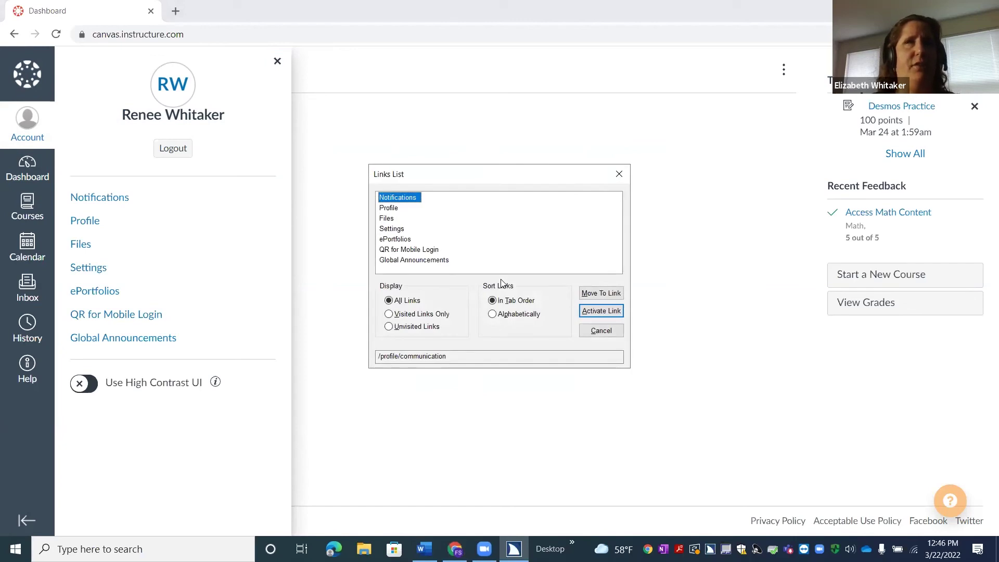
pyautogui.press('Down')
pyautogui.press('Up')
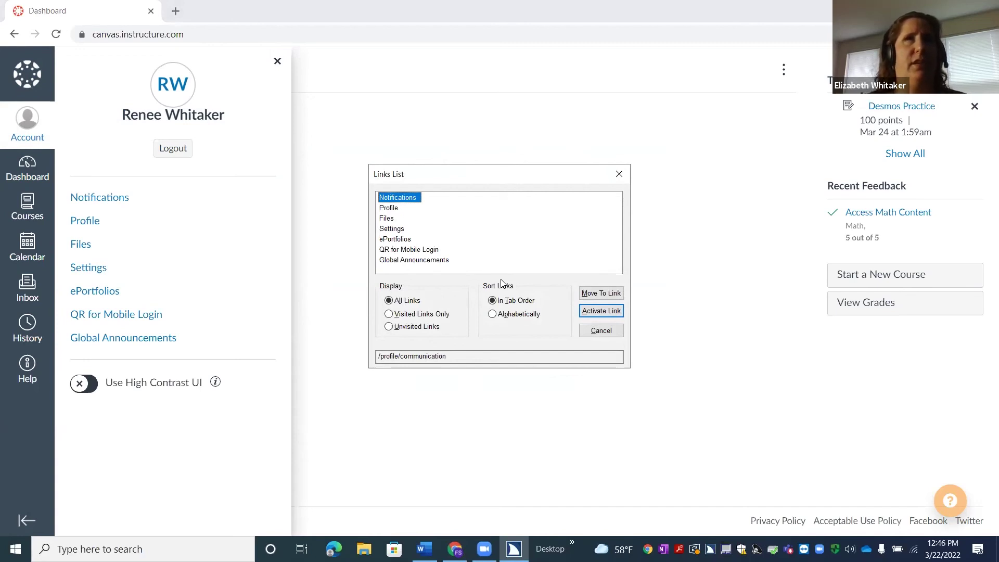
pyautogui.press('Return')
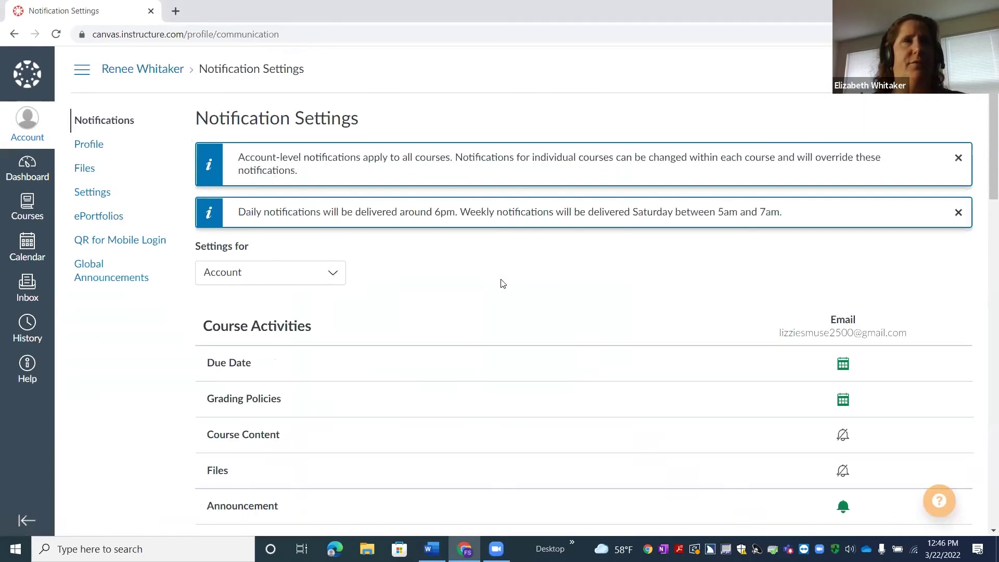
# Step: Read through the Notification Settings notices on account-level, daily and weekly notifications, down to the Settings for selector
pyautogui.press('h')
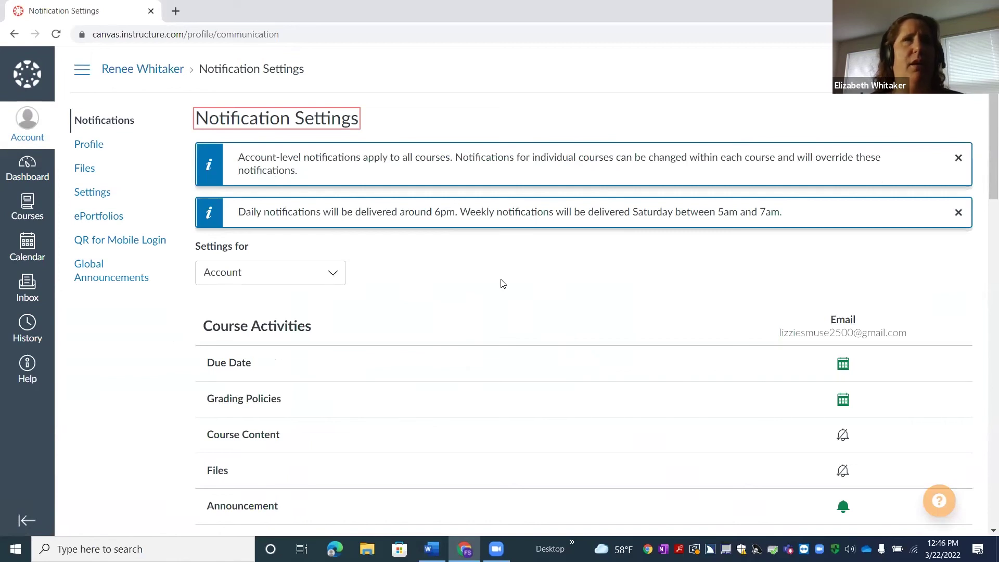
pyautogui.press('Down')
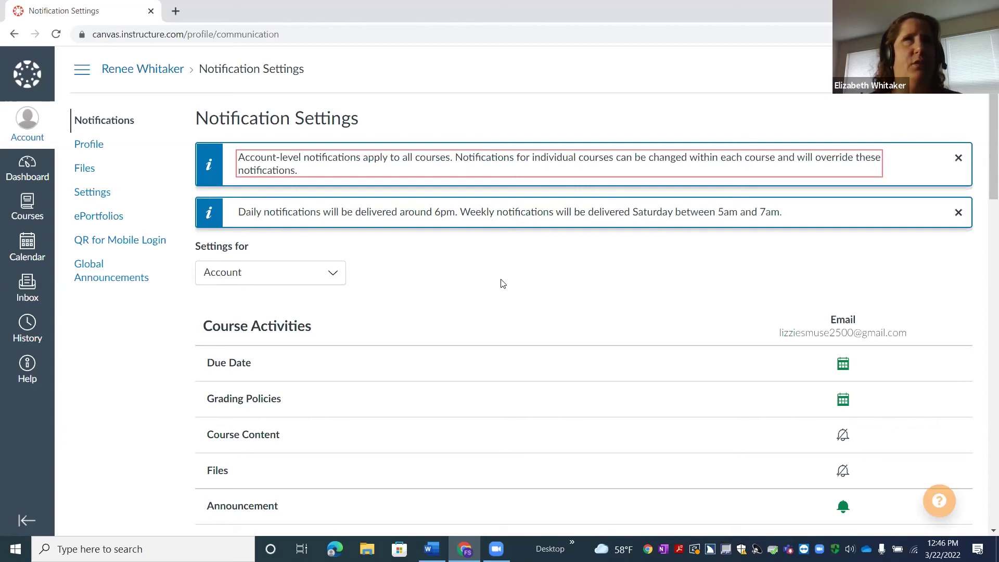
pyautogui.press('Down')
pyautogui.press('Down')
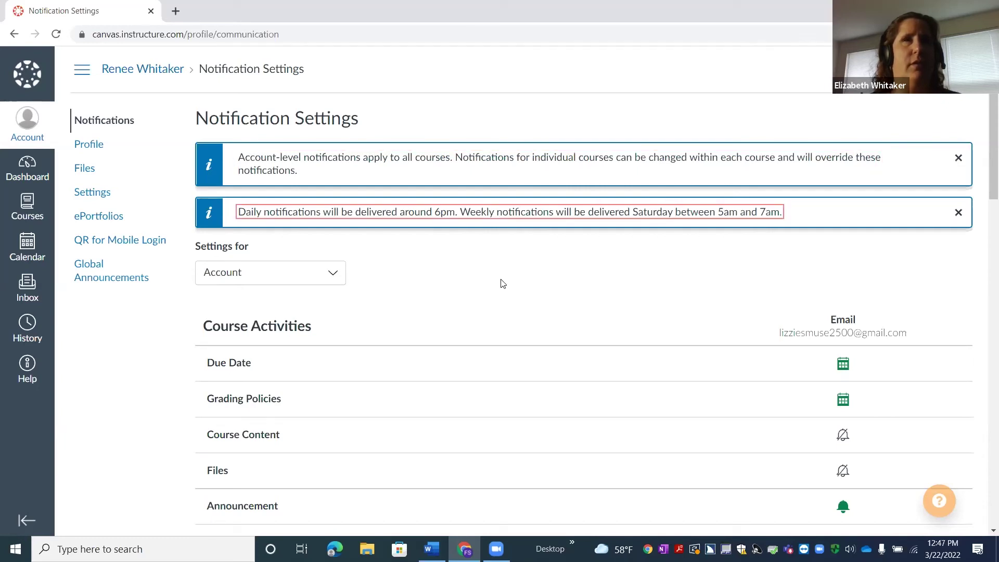
pyautogui.press('Down')
pyautogui.press('Down')
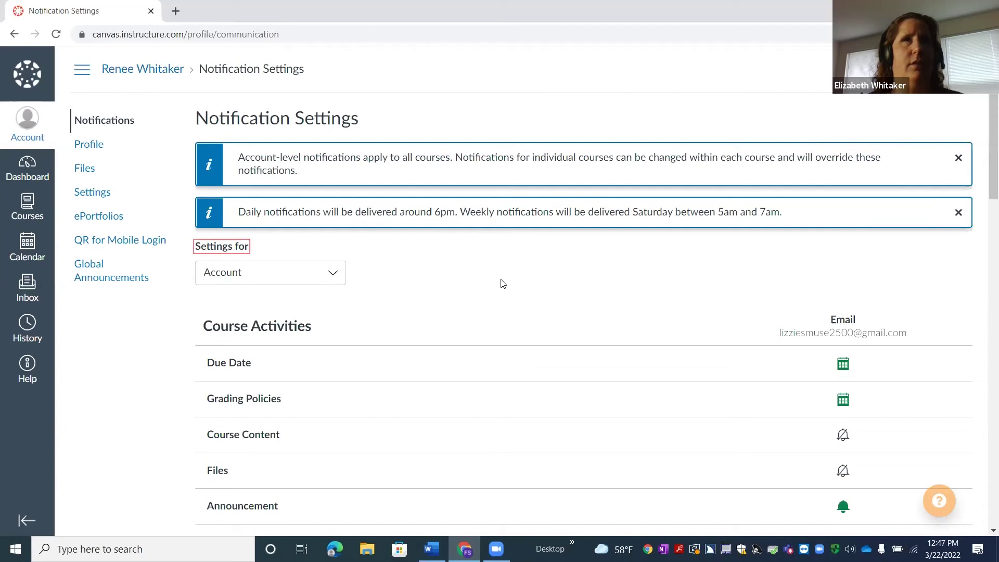
pyautogui.press('Down')
pyautogui.hotkey('shift', 'h')
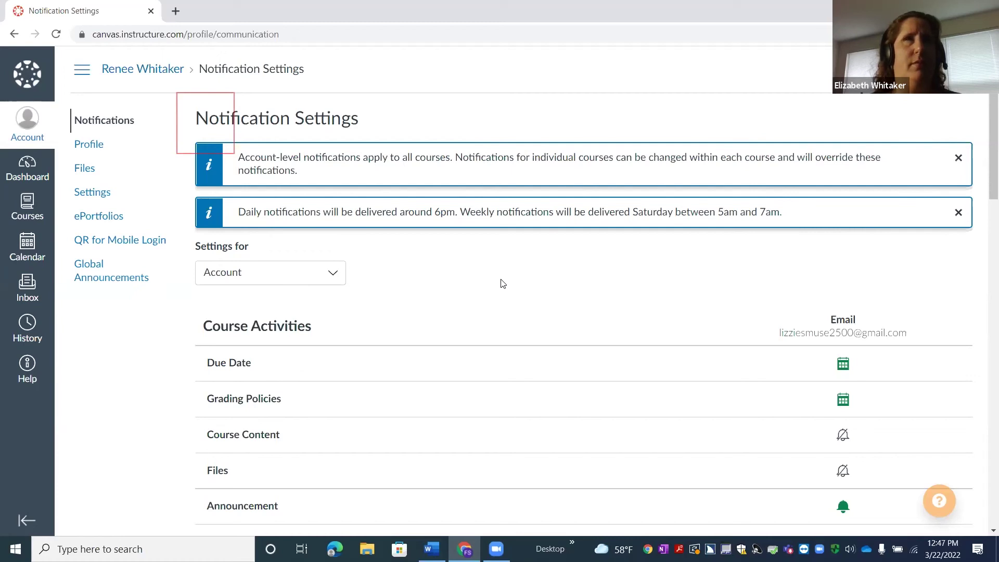
# Step: Review the email frequency options for Due Date notifications under Course Activities, from Notify immediately to Notifications off, and close any opened options
pyautogui.press('h')
pyautogui.press('Down')
pyautogui.press('Down')
pyautogui.press('Down')
pyautogui.hotkey('shift', 'h')
pyautogui.press('Tab')
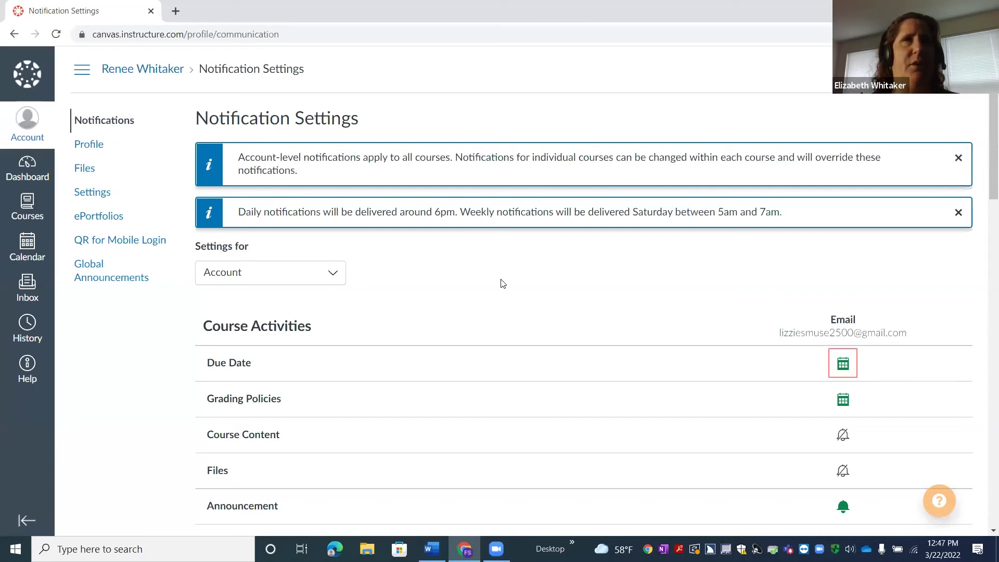
pyautogui.press('Return')
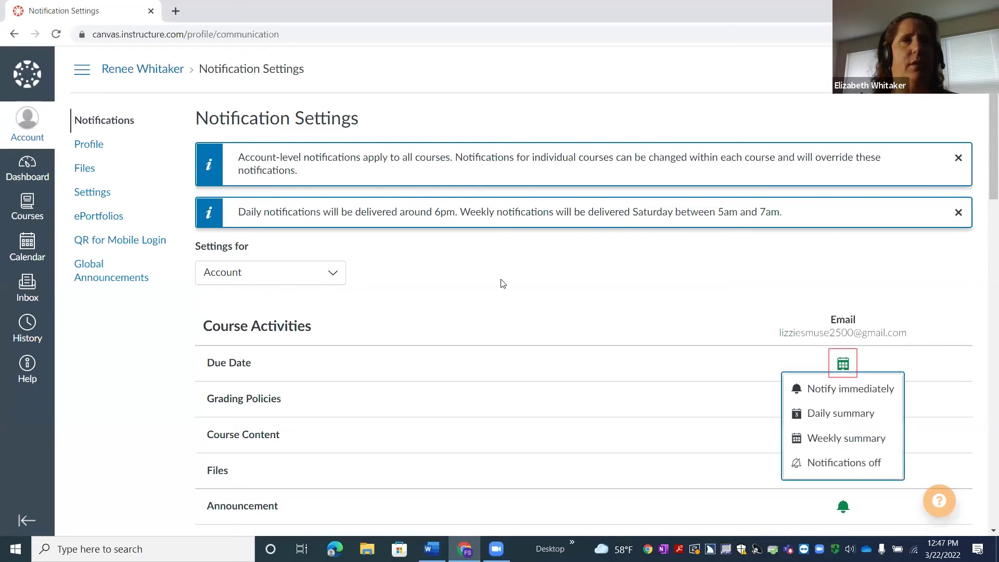
pyautogui.press('Down')
pyautogui.press('Down')
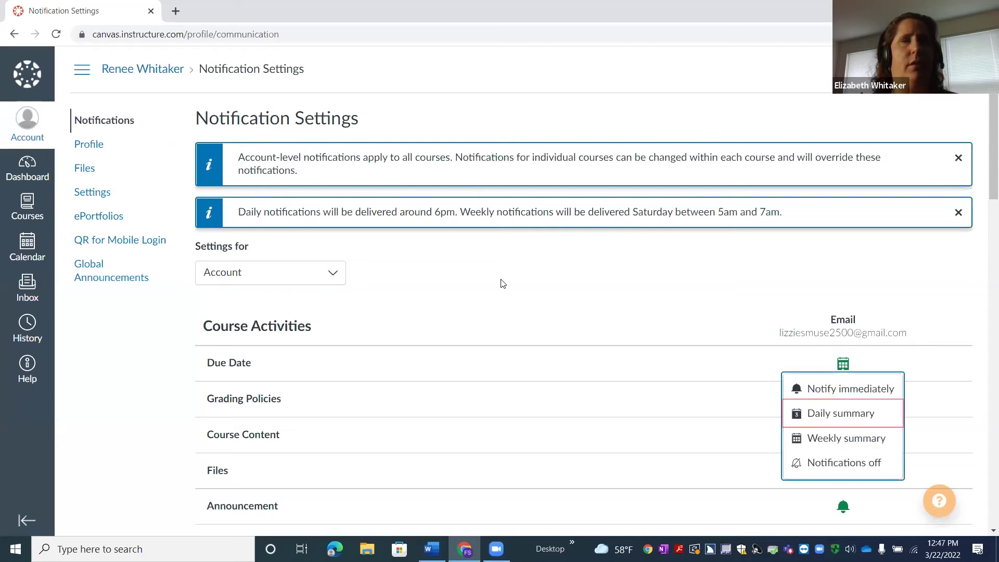
pyautogui.press('Down')
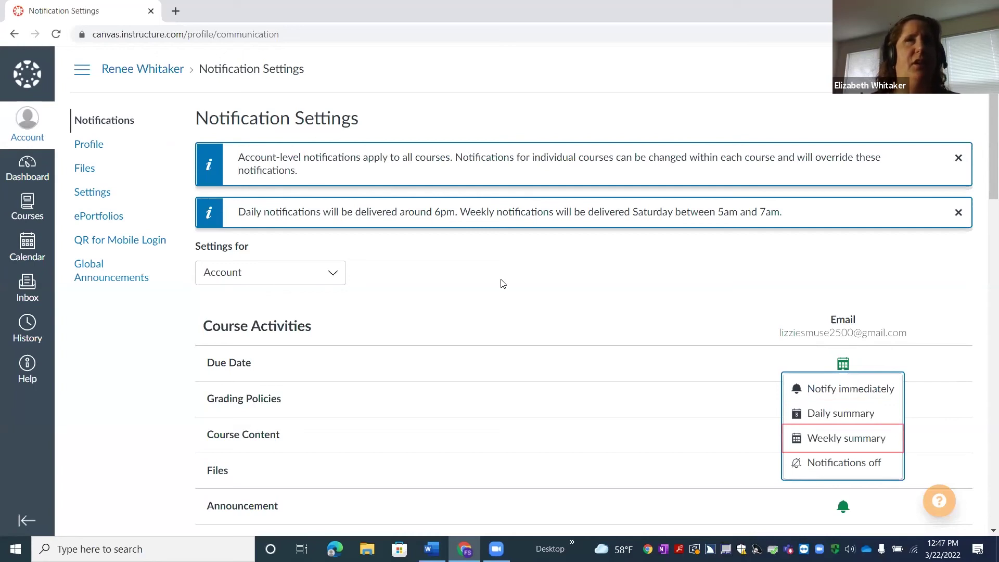
pyautogui.press('Down')
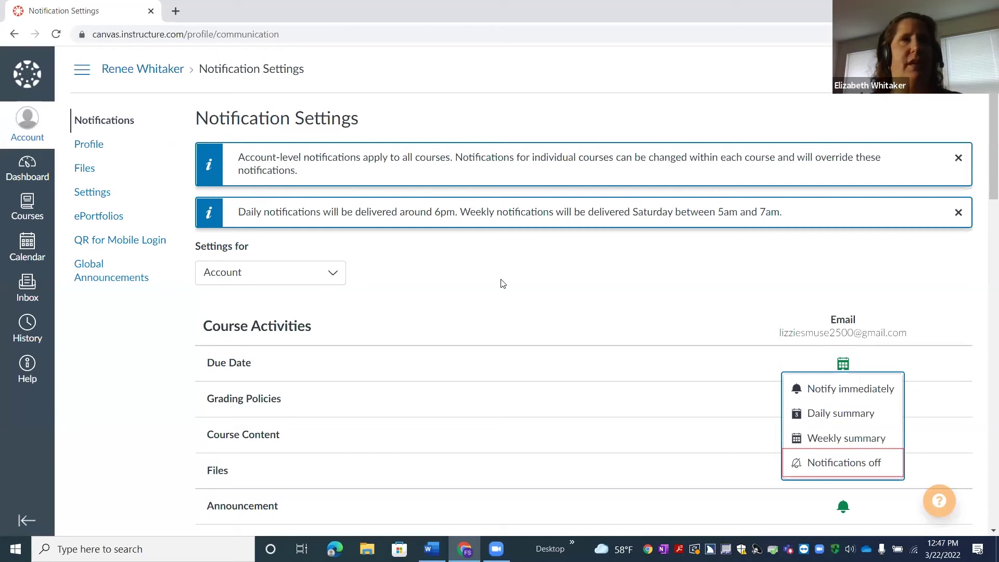
pyautogui.press('Return')
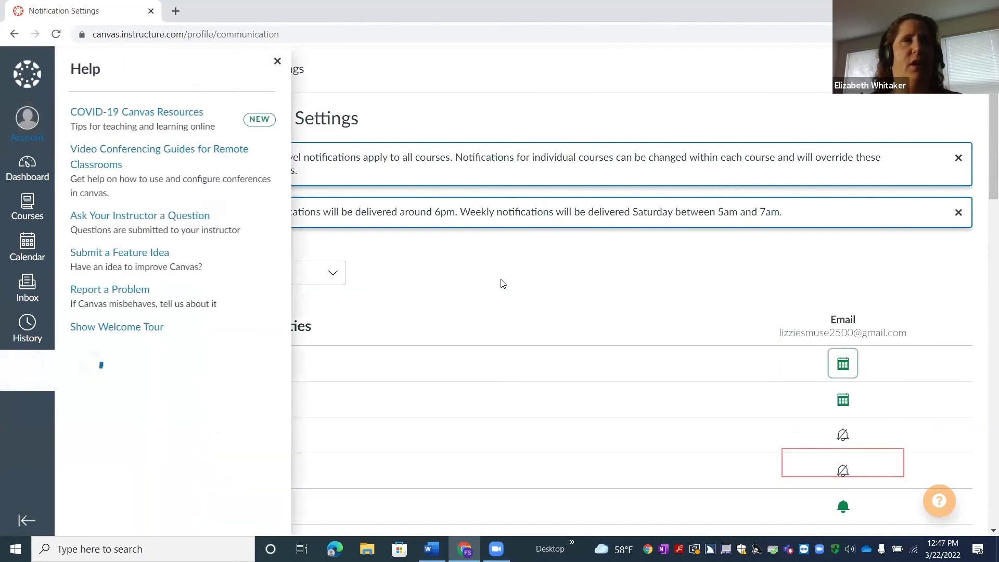
pyautogui.press('Escape')
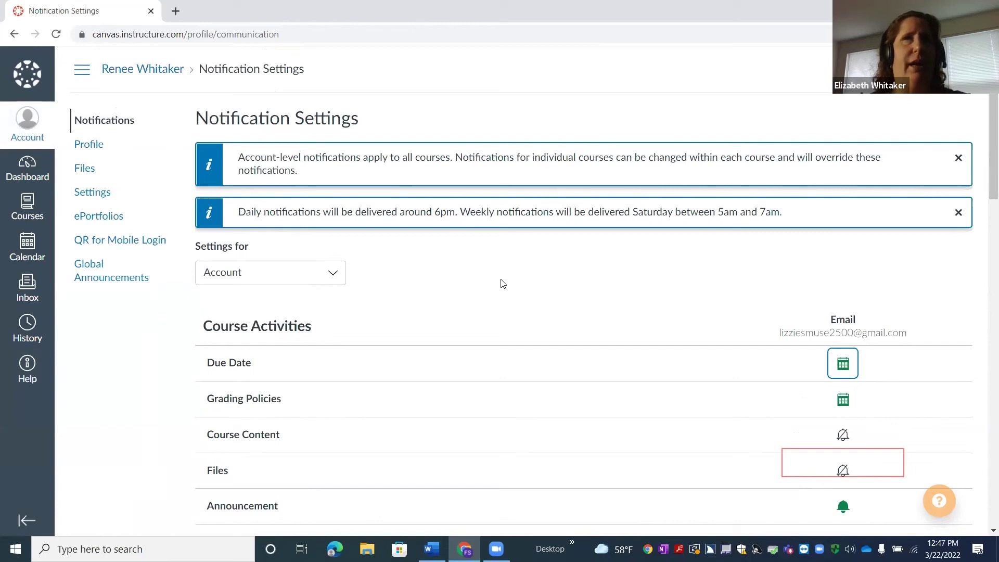
# Step: Return to the Dashboard and open the Calendar from its list of links
pyautogui.press('Insert+F7')
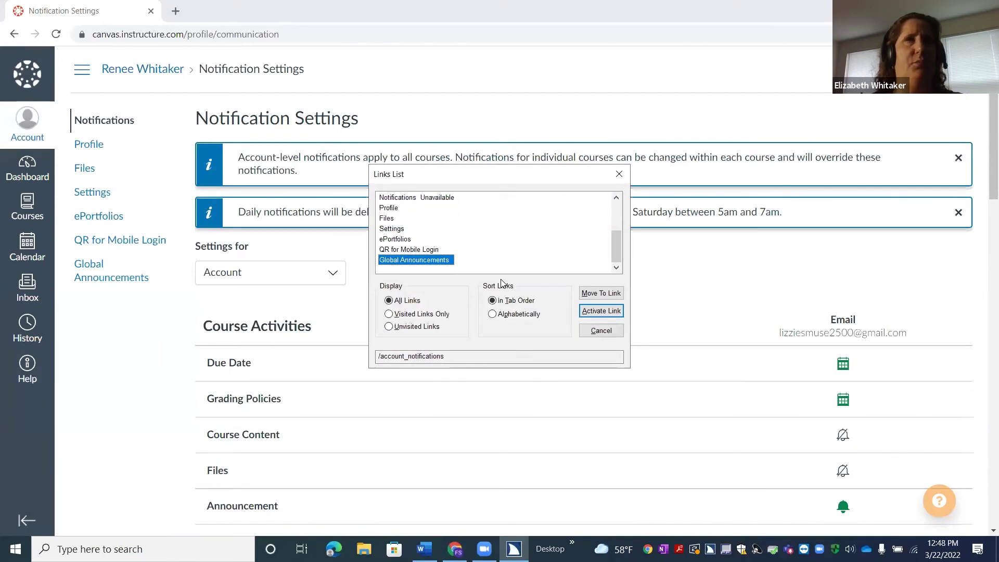
pyautogui.press('Home')
pyautogui.press('Return')
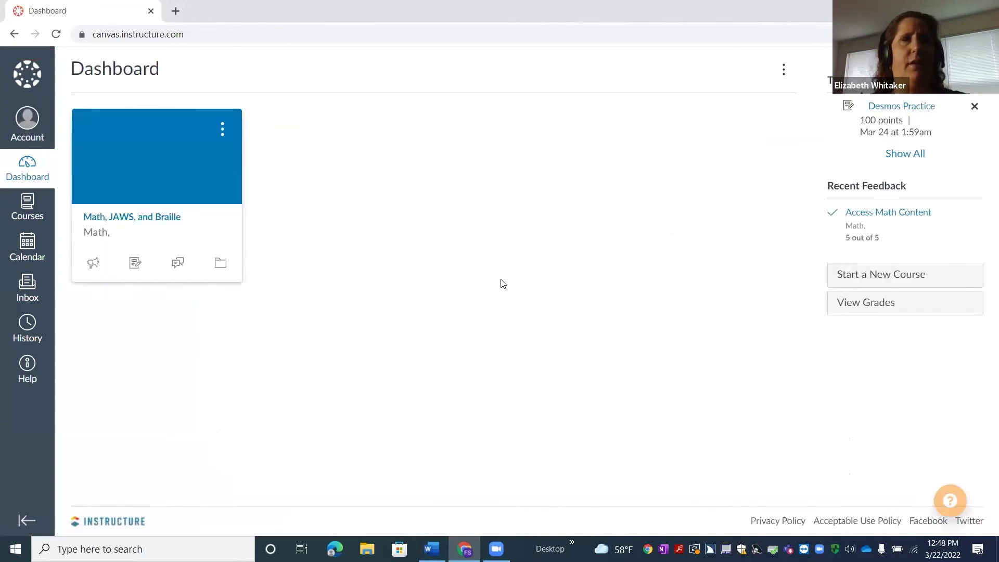
pyautogui.press('Insert+F7')
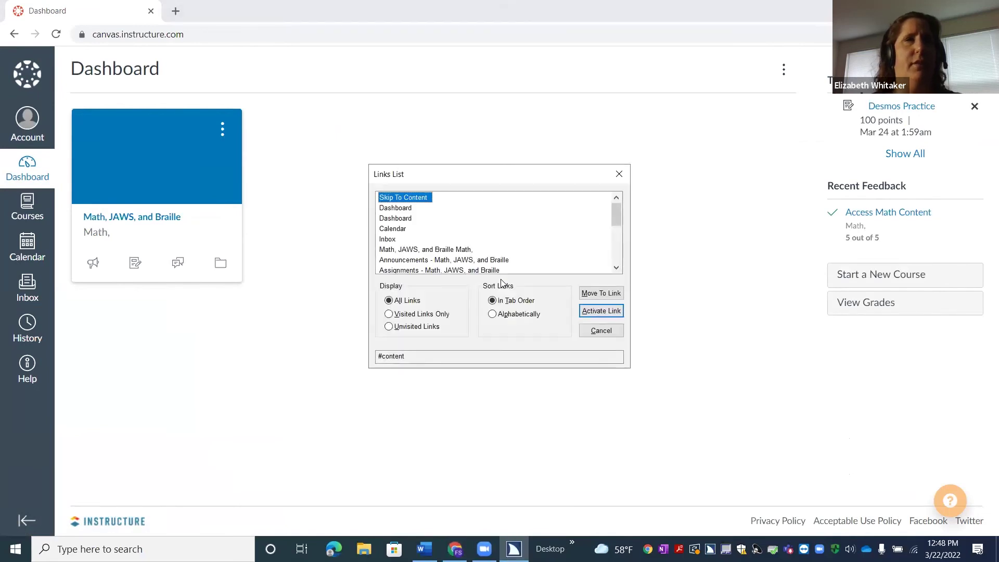
pyautogui.press('c')
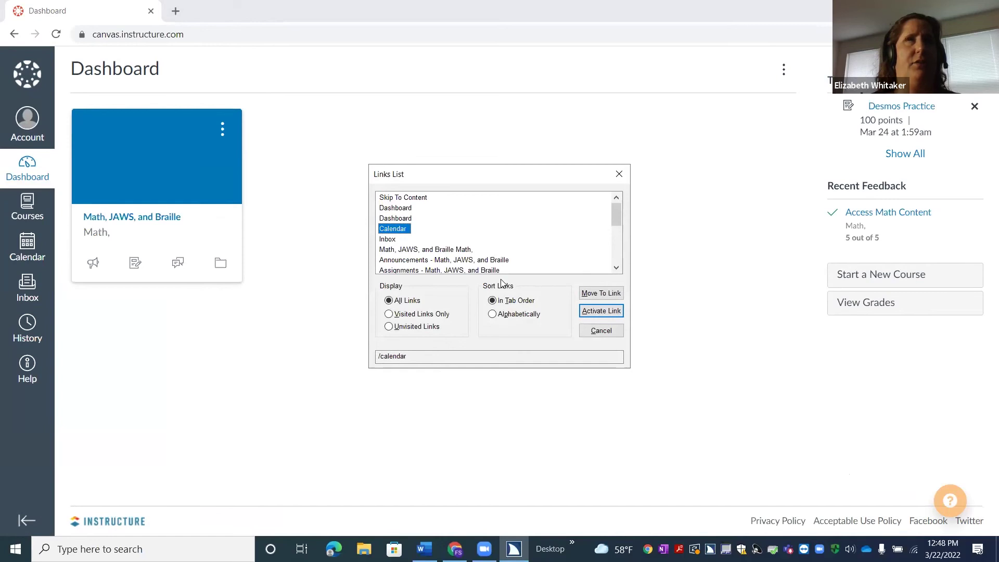
pyautogui.press('Return')
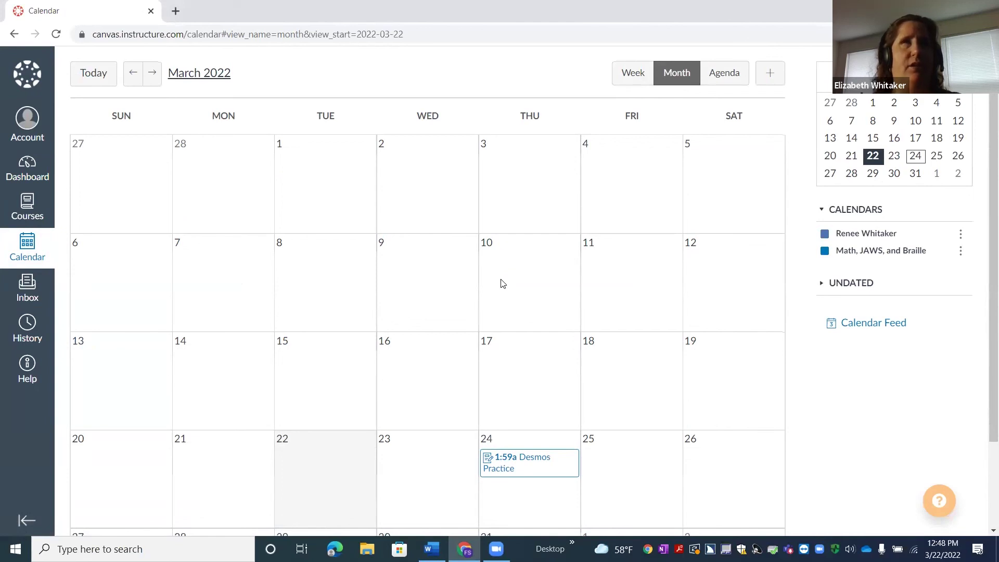
# Step: Go through the March 2022 calendar's navigation controls and switch the calendar to the Agenda view
pyautogui.press('Tab')
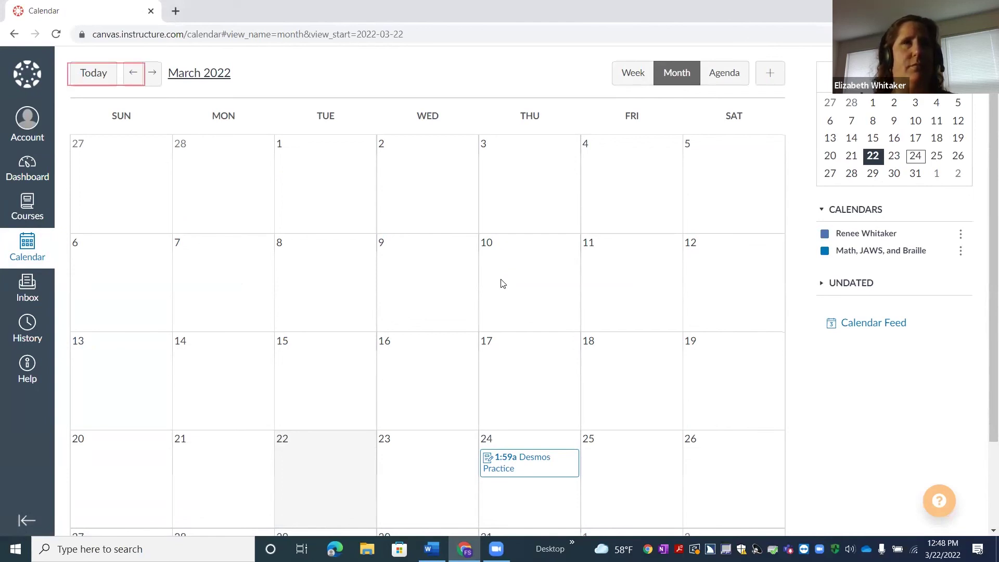
pyautogui.hotkey('shift', 'Tab')
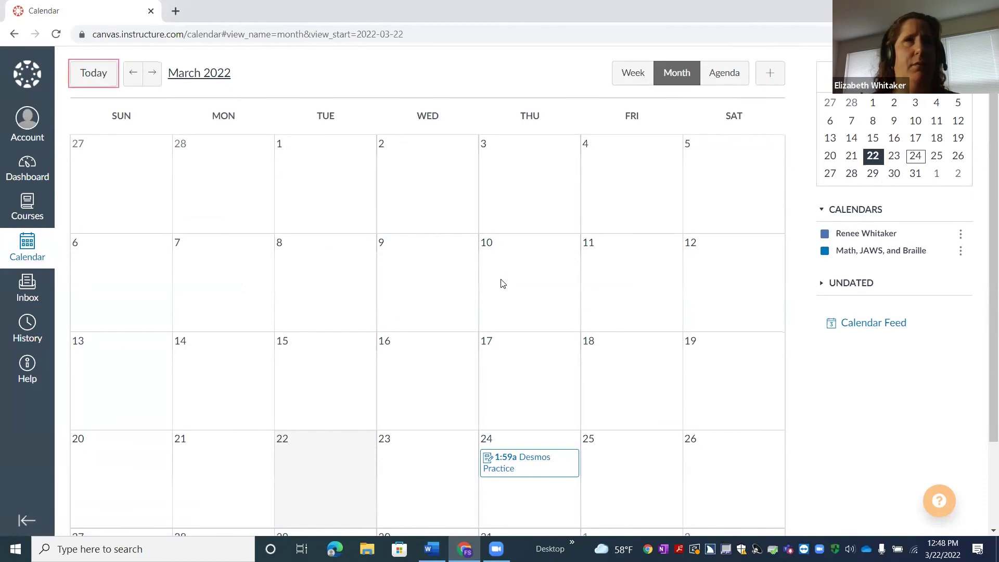
pyautogui.press('Tab')
pyautogui.press('Tab')
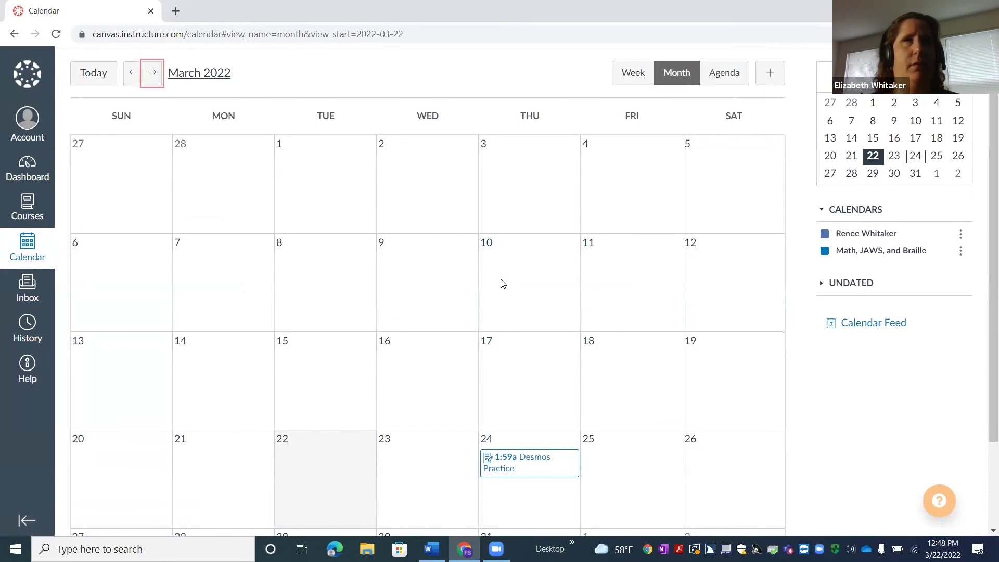
pyautogui.press('Tab')
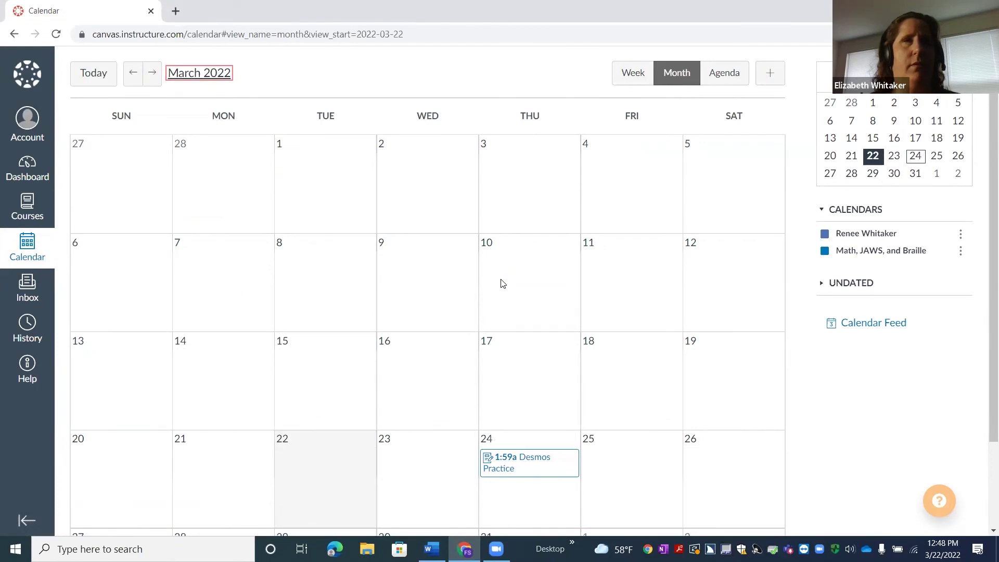
pyautogui.press('Tab')
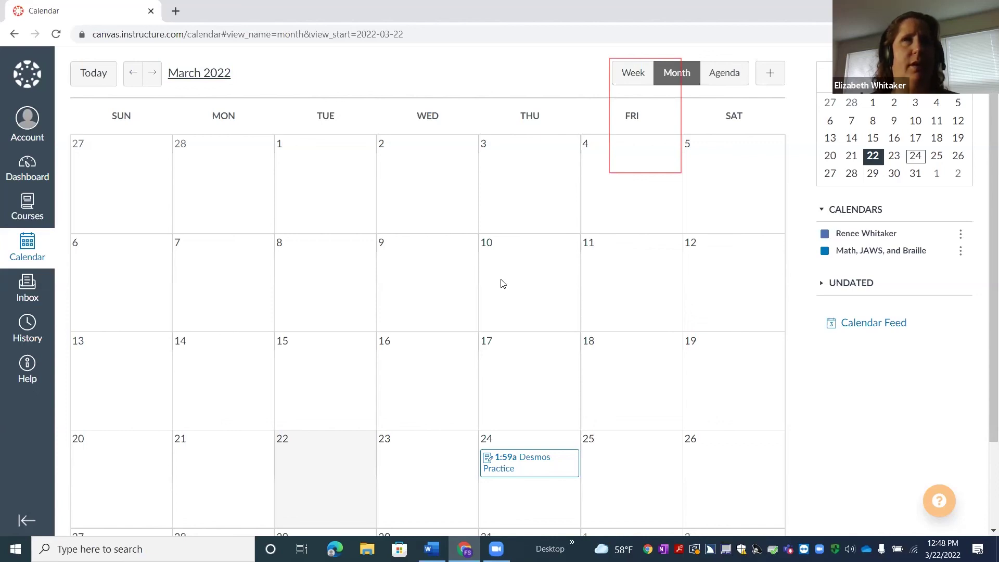
pyautogui.press('Return')
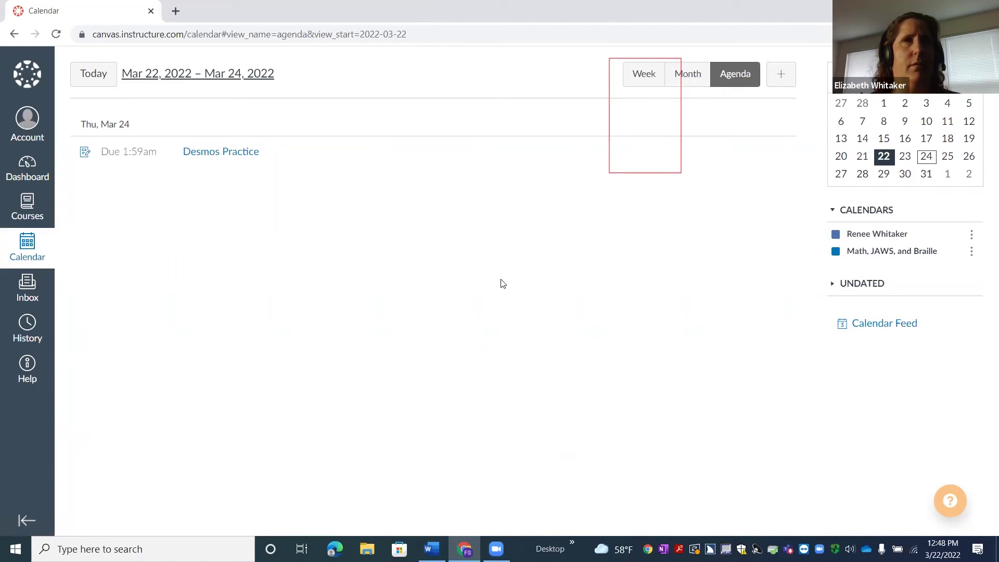
# Step: Examine the agenda's date range, view options and the Desmos Practice entry under Thu, Mar 24, and leave the calendar
pyautogui.hotkey('shift', 'Tab')
pyautogui.hotkey('shift', 'Tab')
pyautogui.press('Tab')
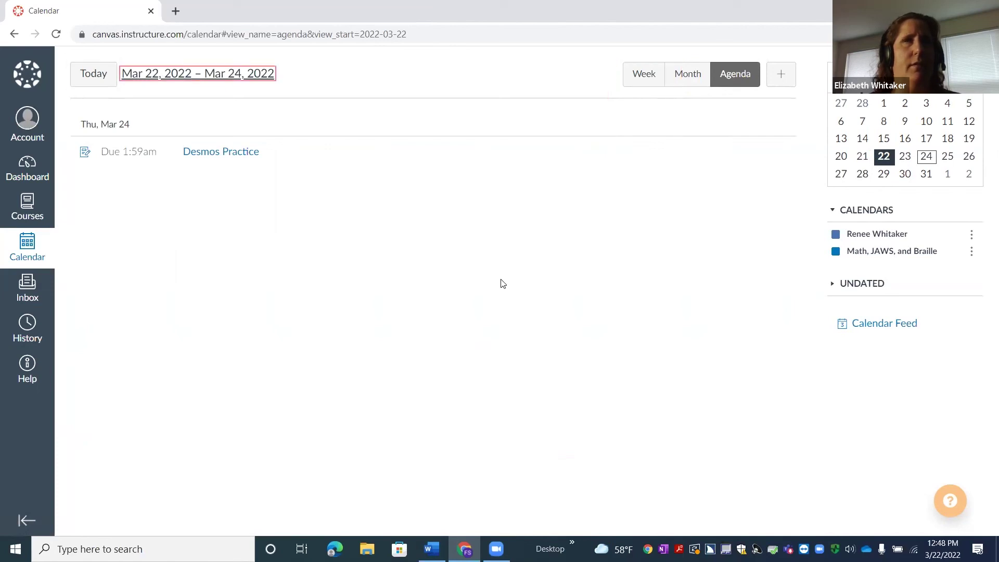
pyautogui.press('Tab')
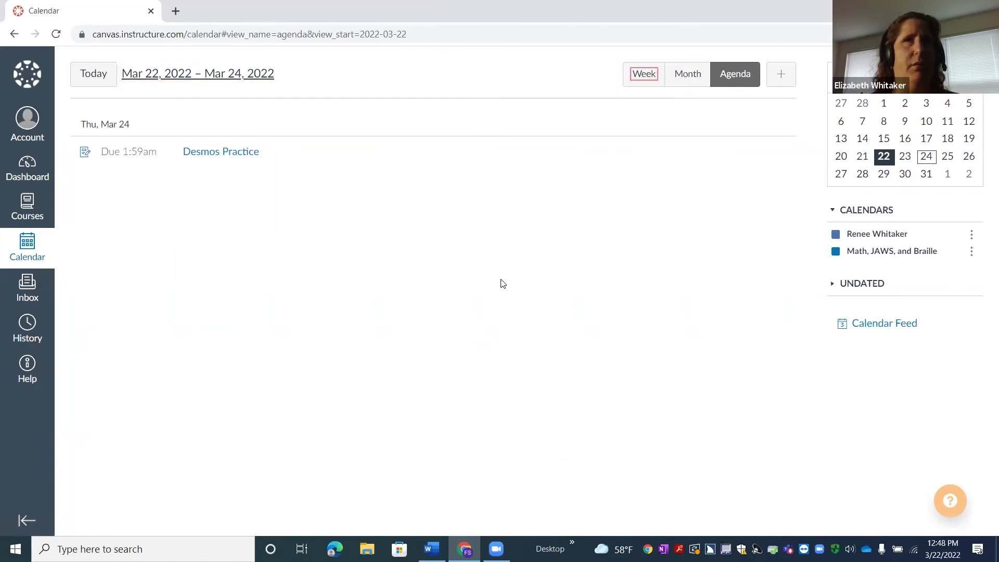
pyautogui.press('Tab')
pyautogui.press('Tab')
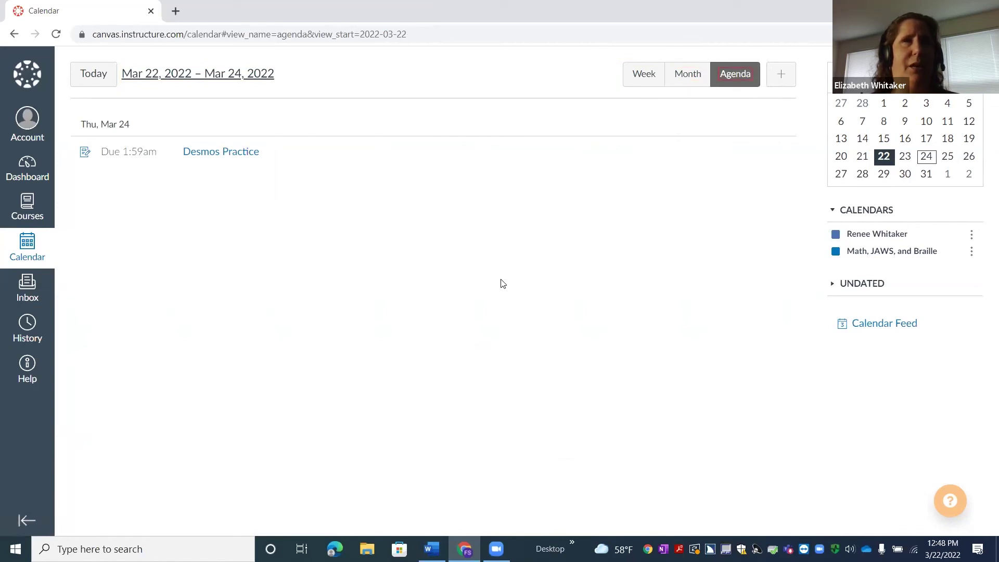
pyautogui.press('Down')
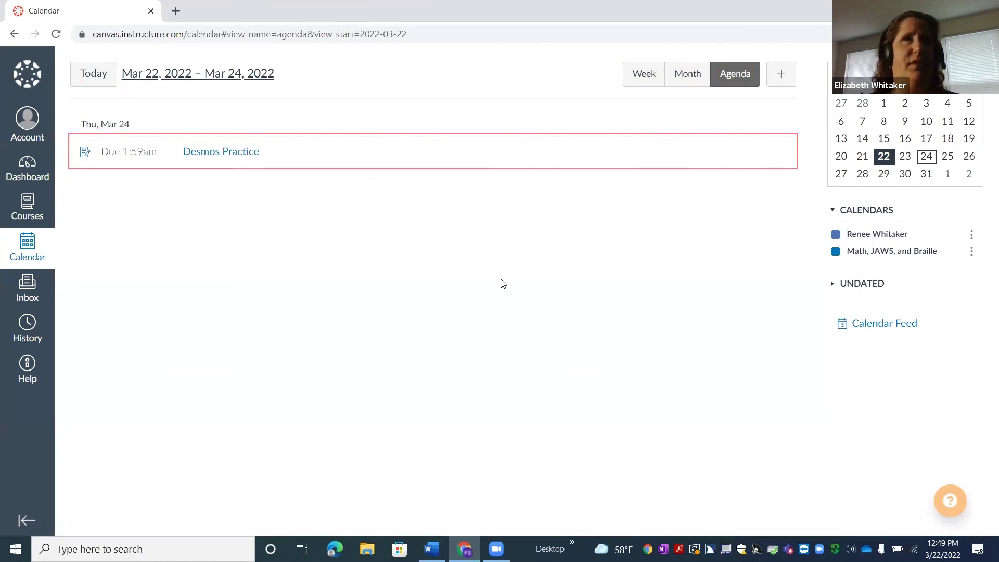
pyautogui.hotkey('alt', 'Tab')
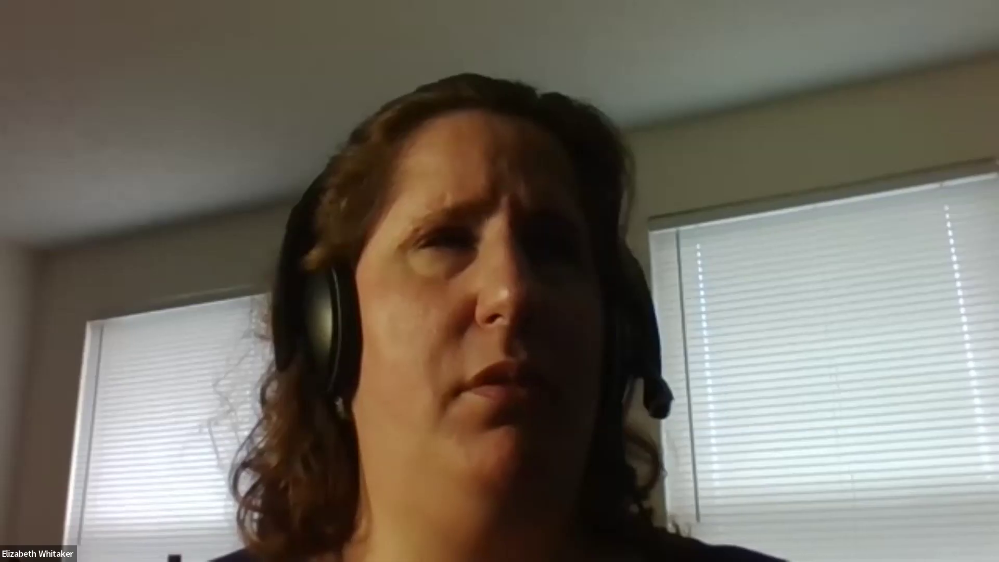